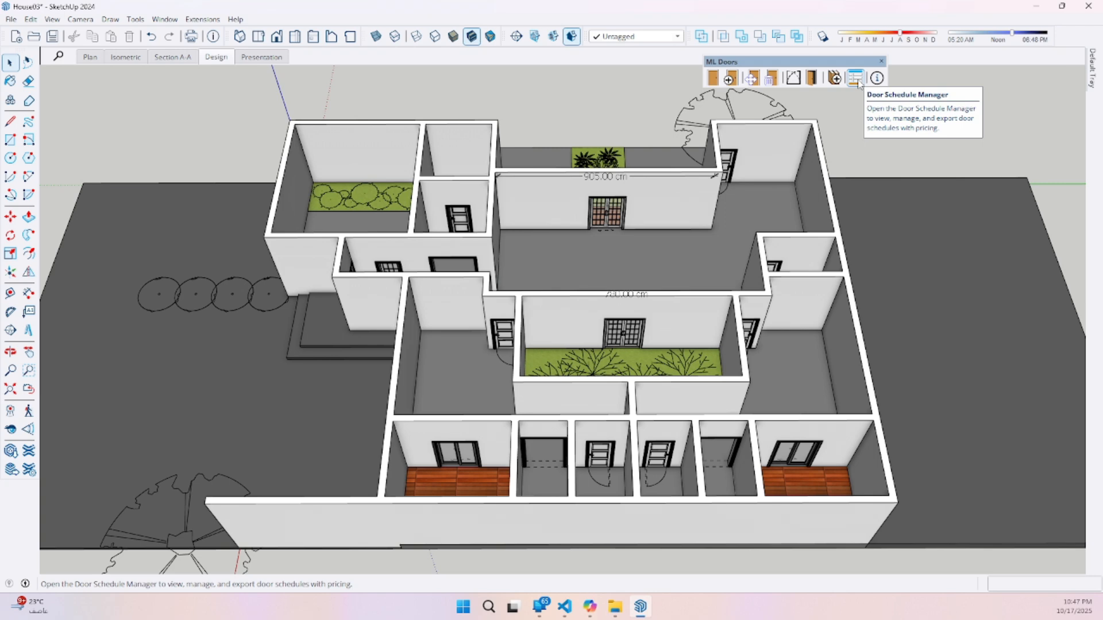
- Open the Door Schedule Manager and review all door rows, including their dimensions, jambs, casings and quantities
left_click(858, 82)
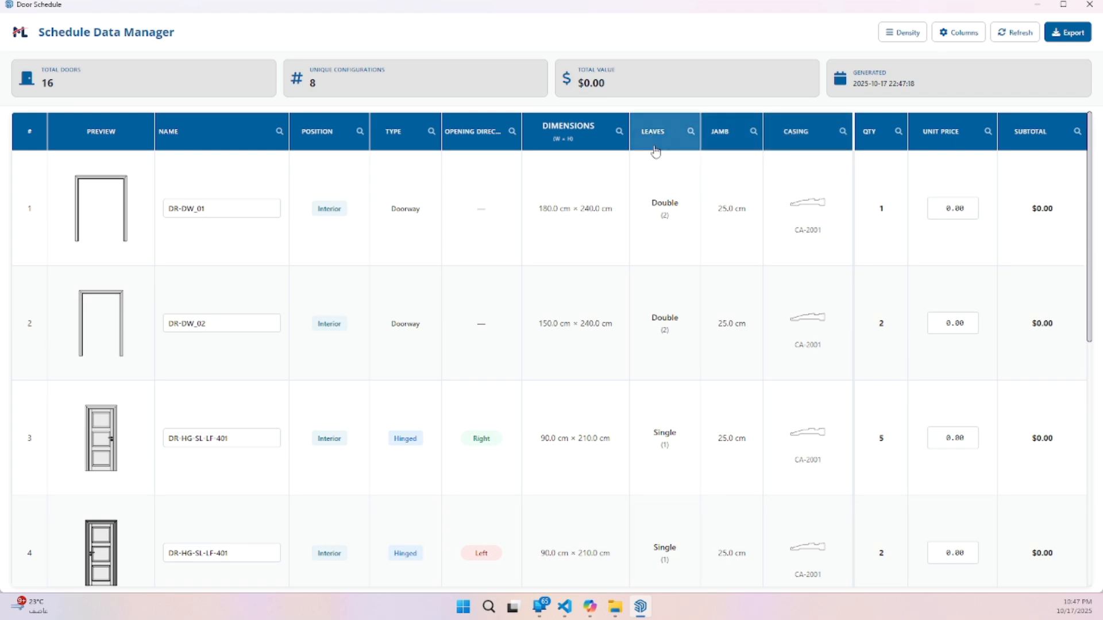
scroll(504, 183, "down", 1)
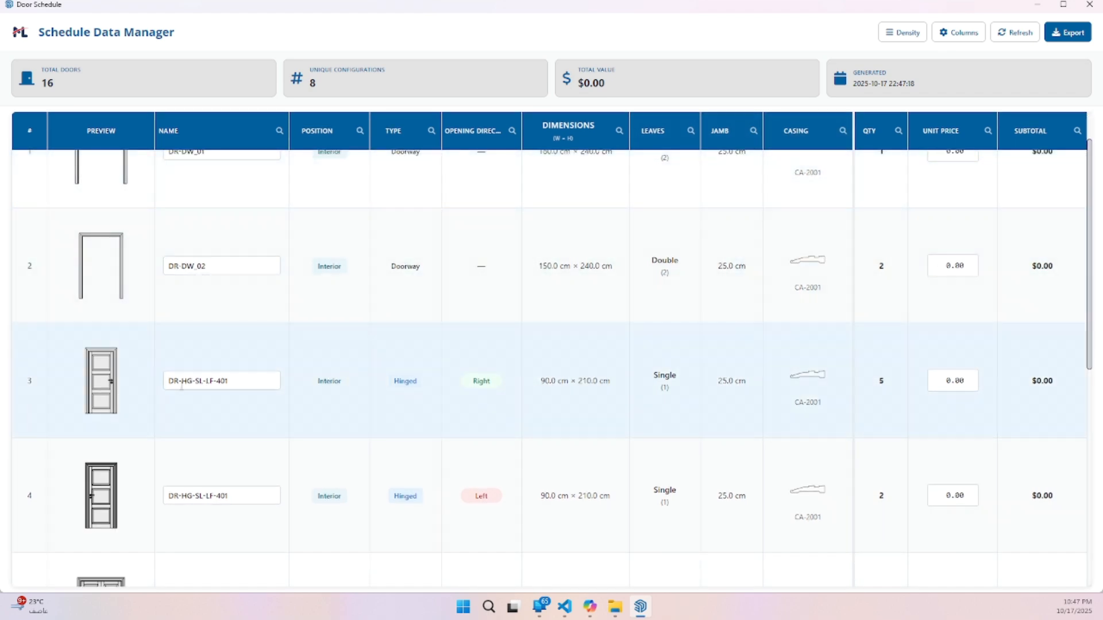
scroll(241, 384, "down", 2)
scroll(390, 382, "down", 1)
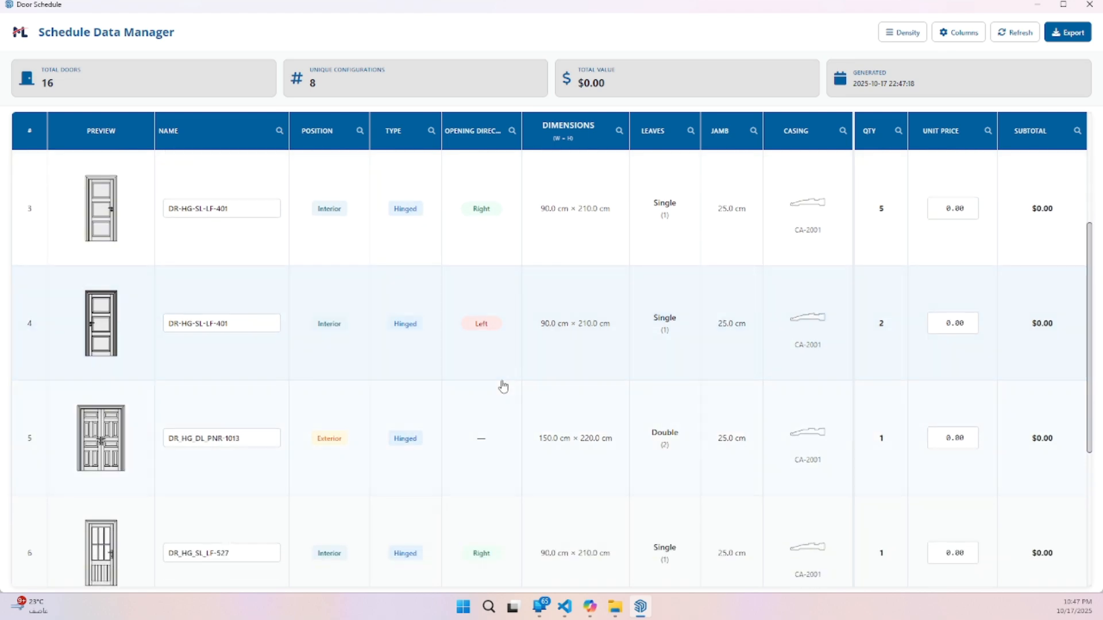
scroll(913, 264, "down", 1)
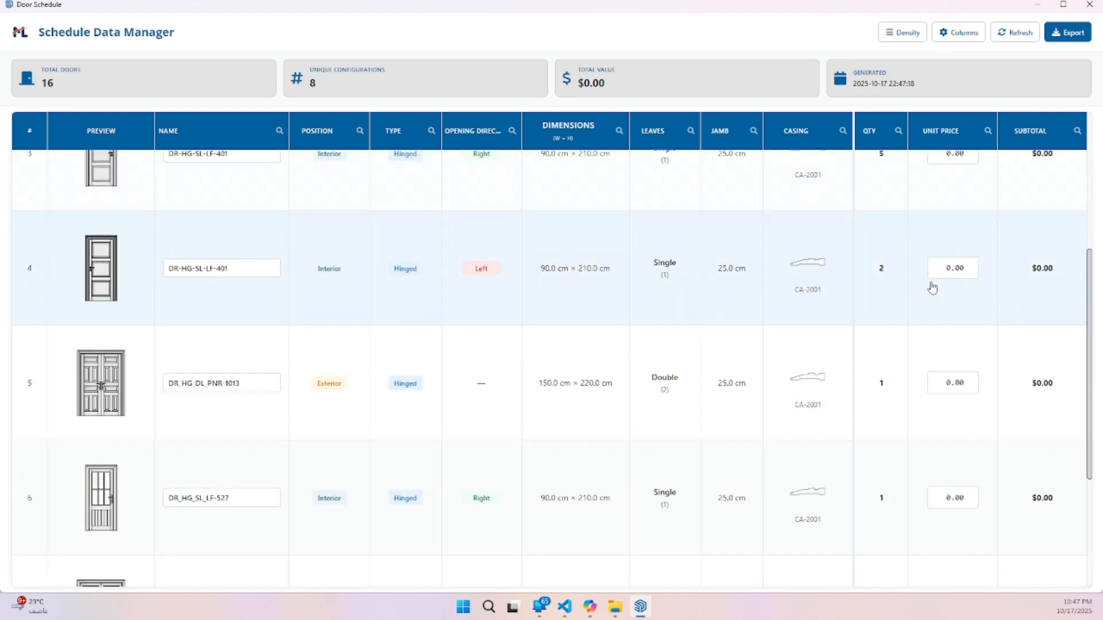
scroll(932, 290, "down", 4)
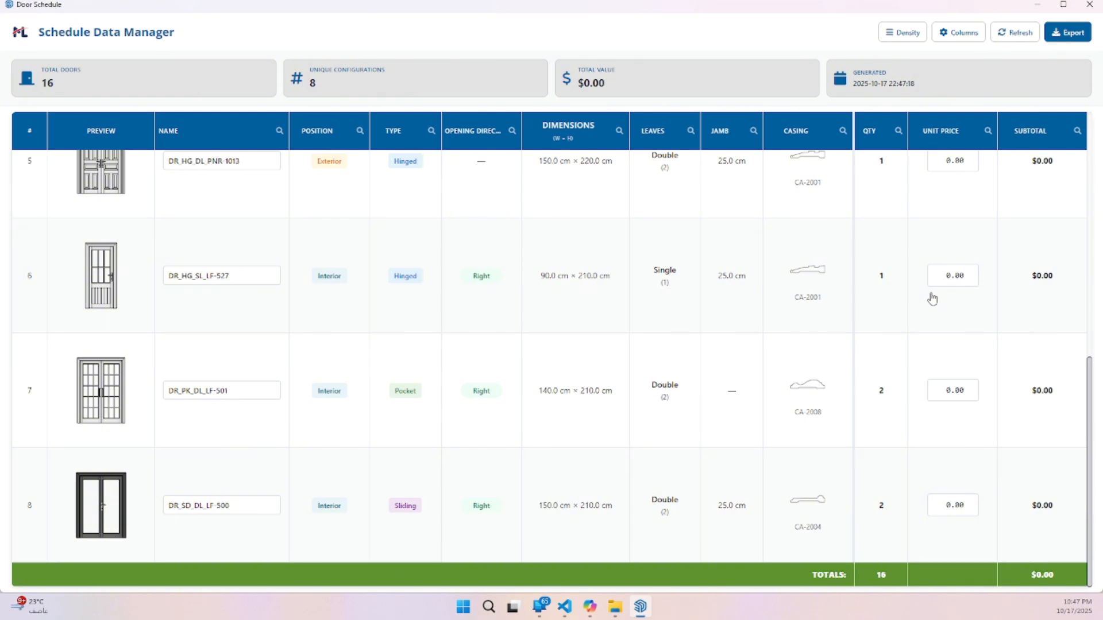
scroll(932, 298, "up", 5)
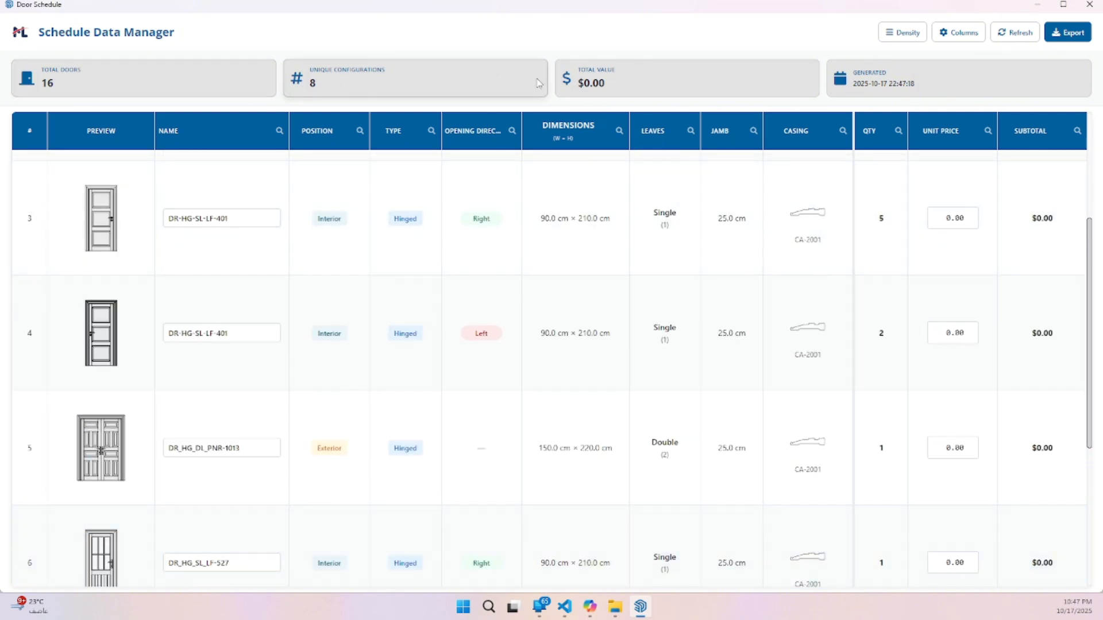
scroll(576, 283, "down", 4)
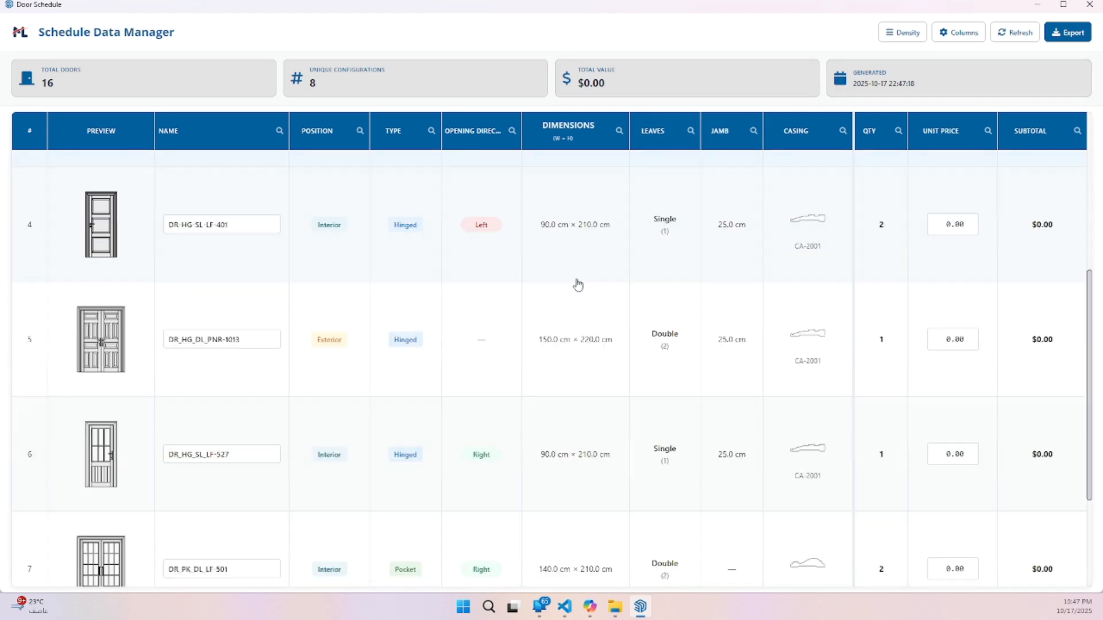
scroll(517, 224, "up", 6)
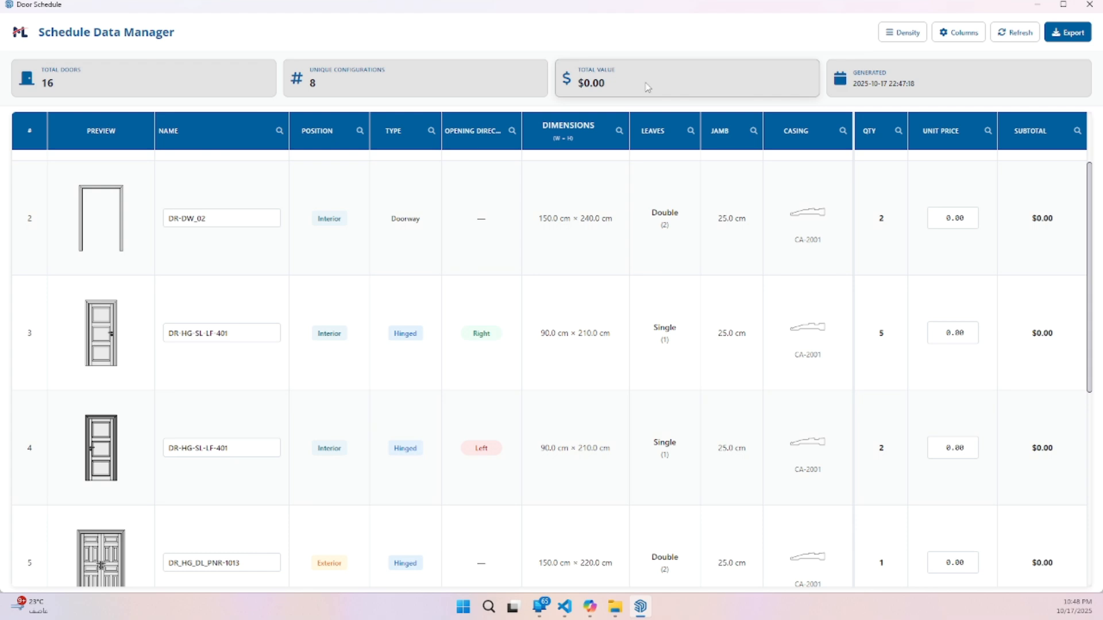
scroll(751, 225, "down", 3)
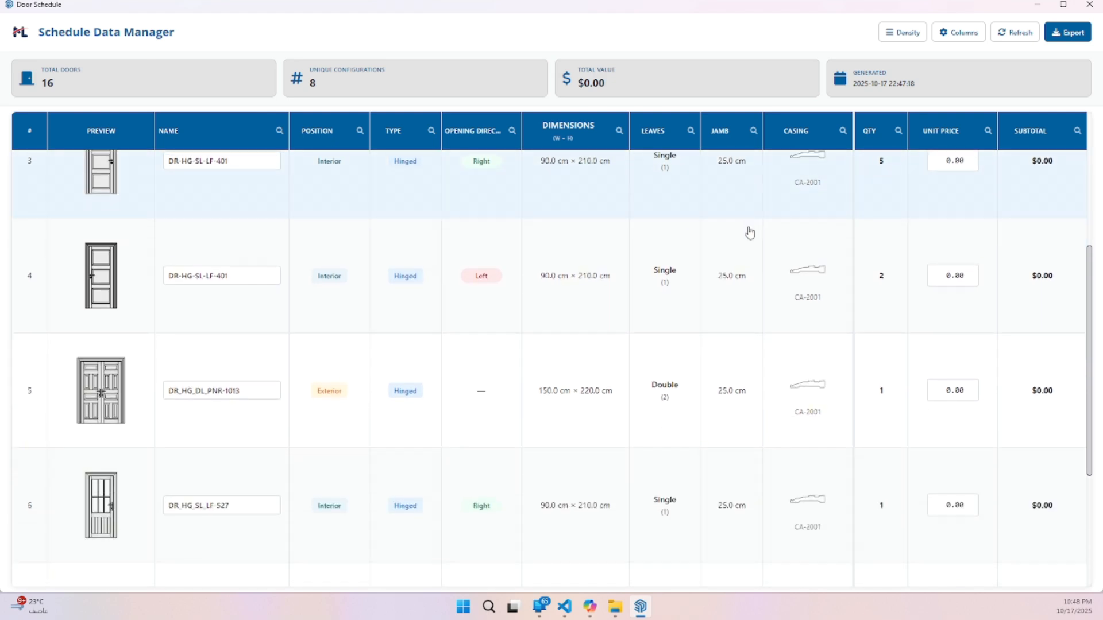
scroll(749, 270, "down", 2)
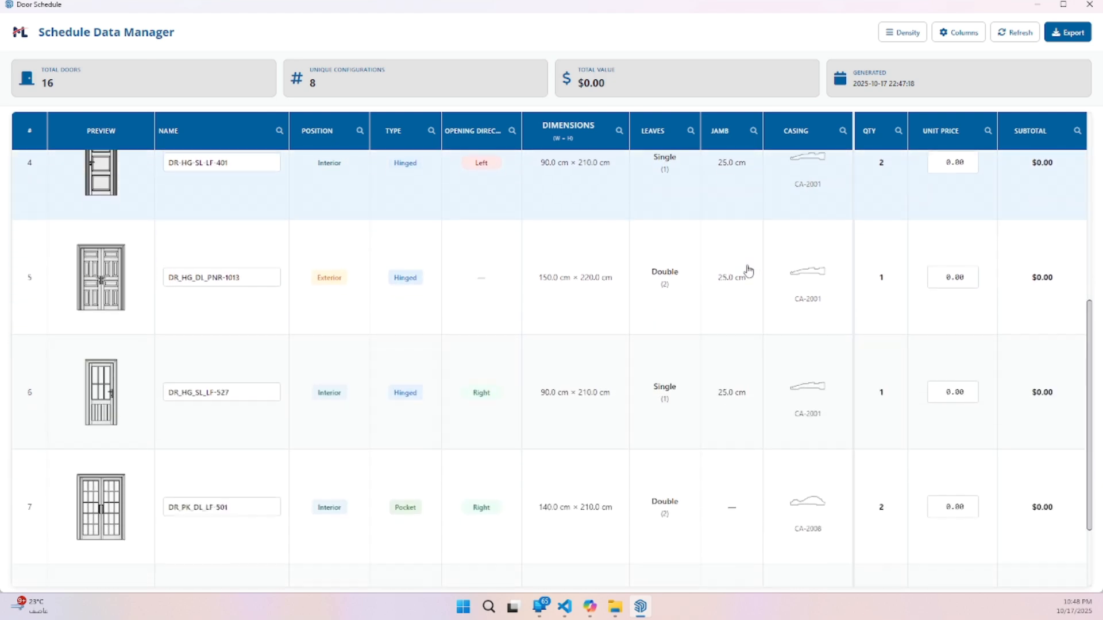
scroll(761, 247, "up", 2)
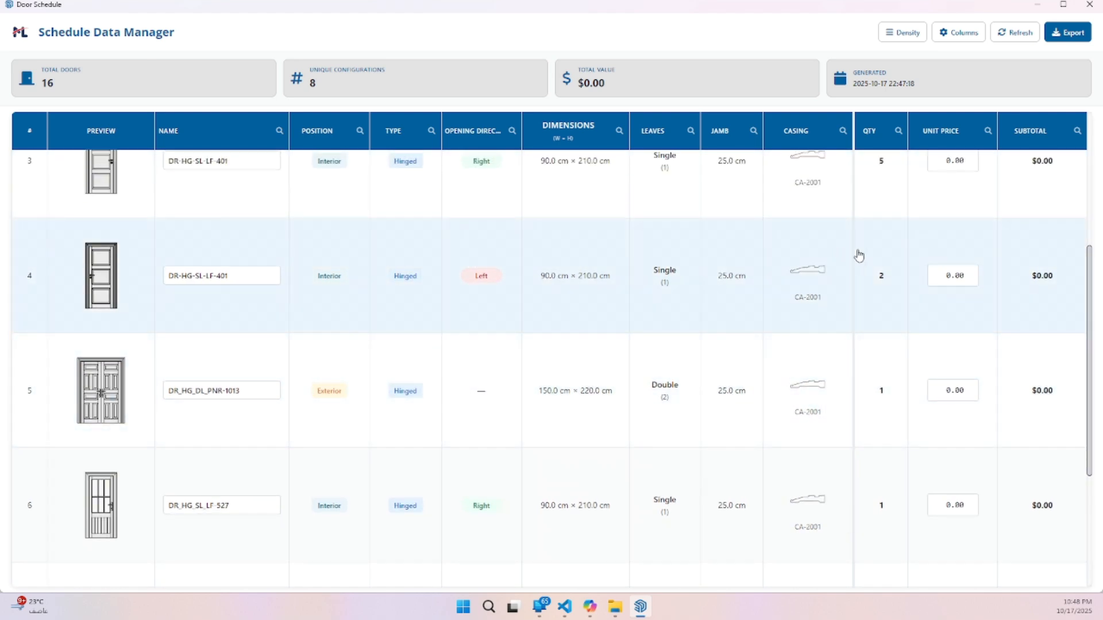
scroll(902, 210, "up", 1)
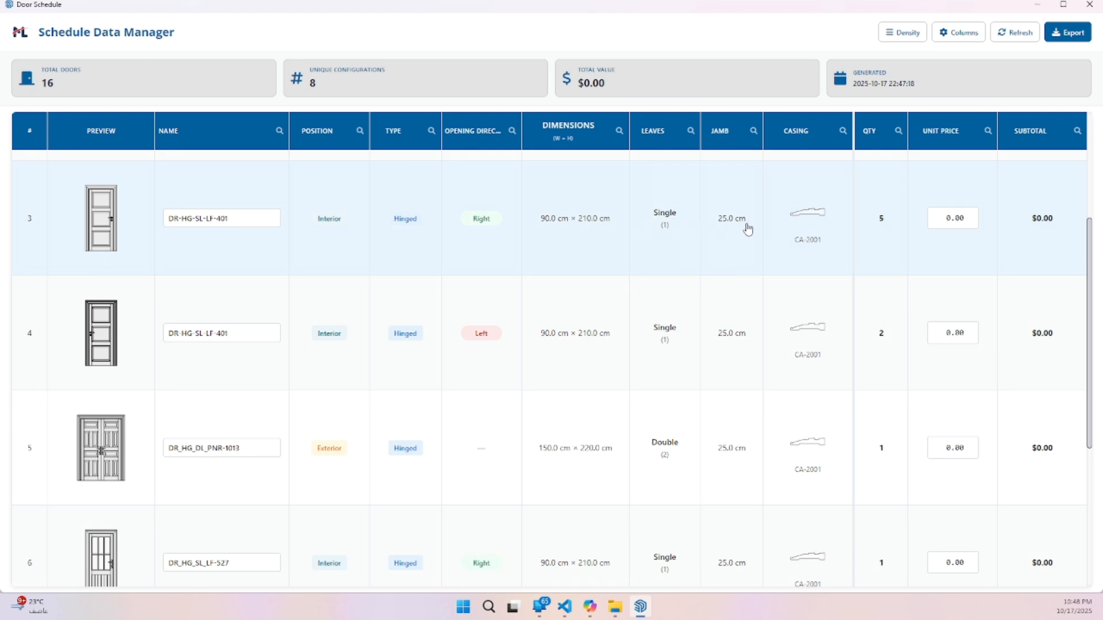
mouse_move(836, 221)
scroll(867, 253, "down", 3)
scroll(870, 266, "up", 3)
- Show the Handles and Hinges columns in the door schedule and keep the Casing column included
left_click(964, 35)
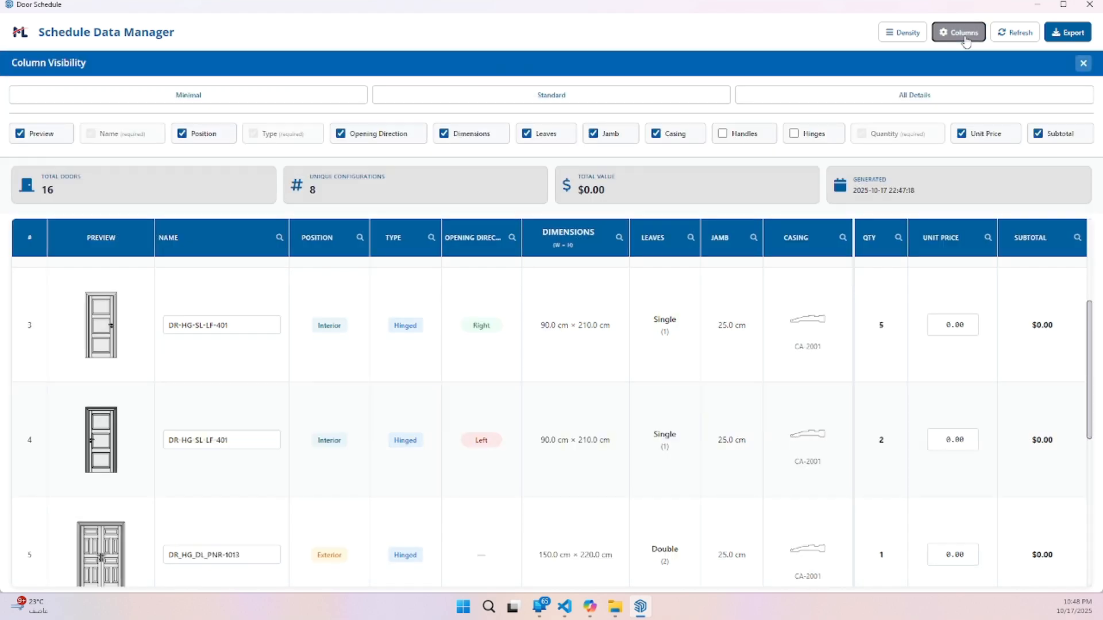
left_click(724, 135)
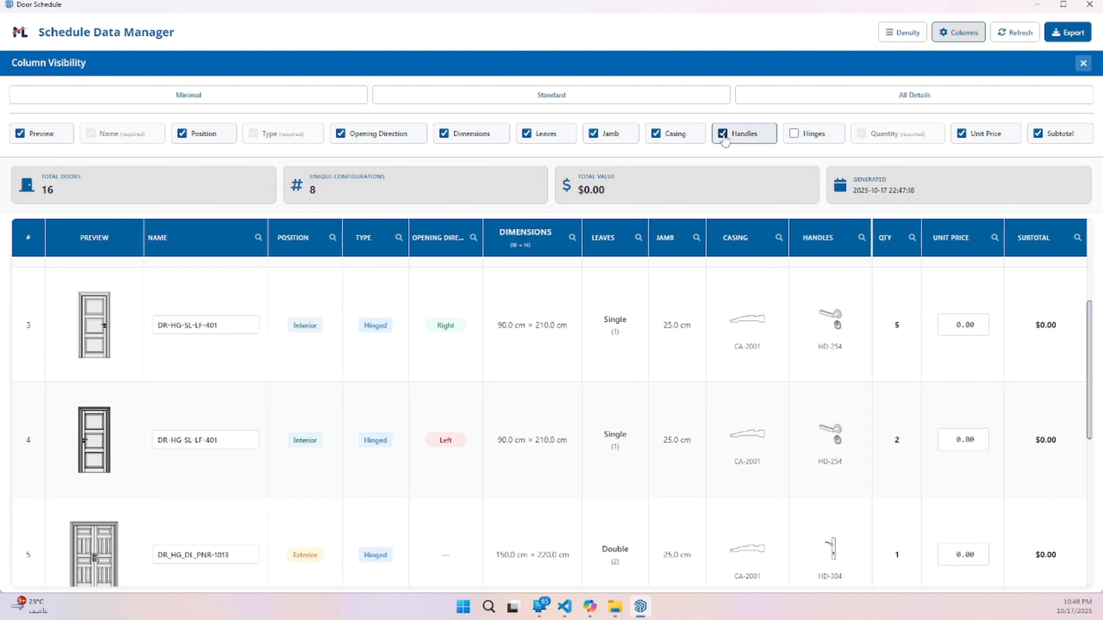
left_click(794, 135)
left_click(794, 134)
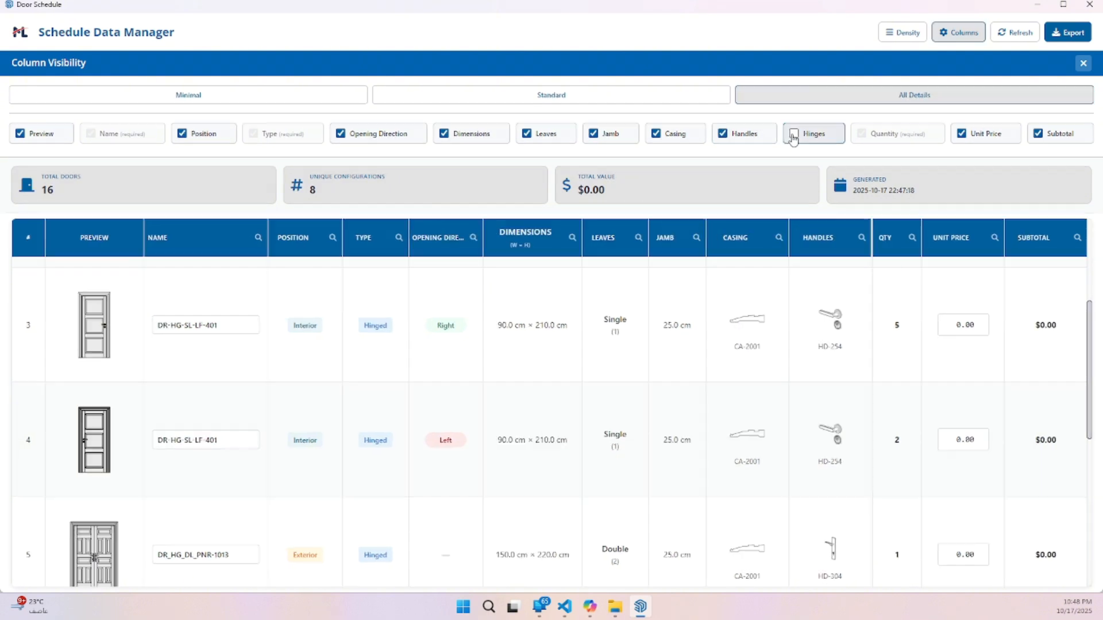
left_click(676, 137)
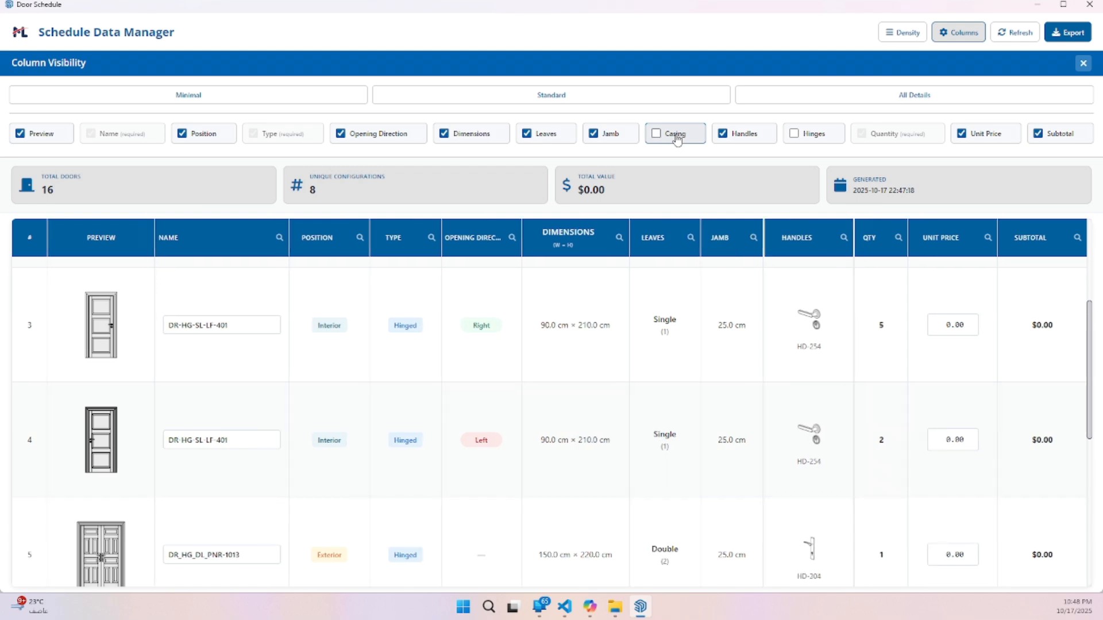
left_click(676, 136)
left_click(822, 137)
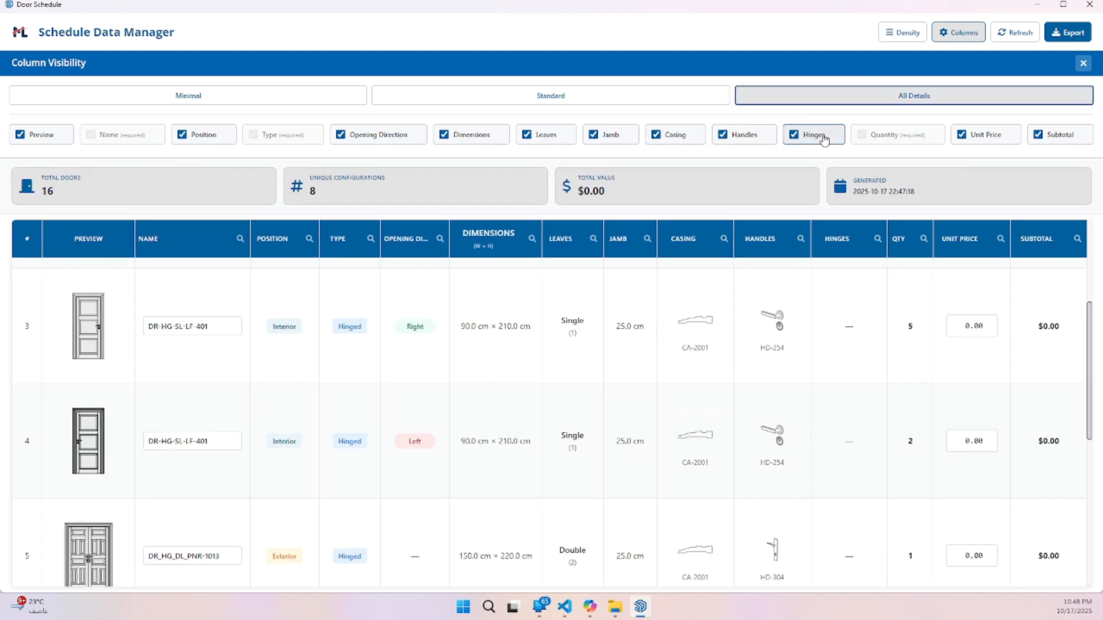
- Try the Standard and Minimal column presets, apply All Details, and close the column visibility settings
left_click(699, 98)
left_click(265, 100)
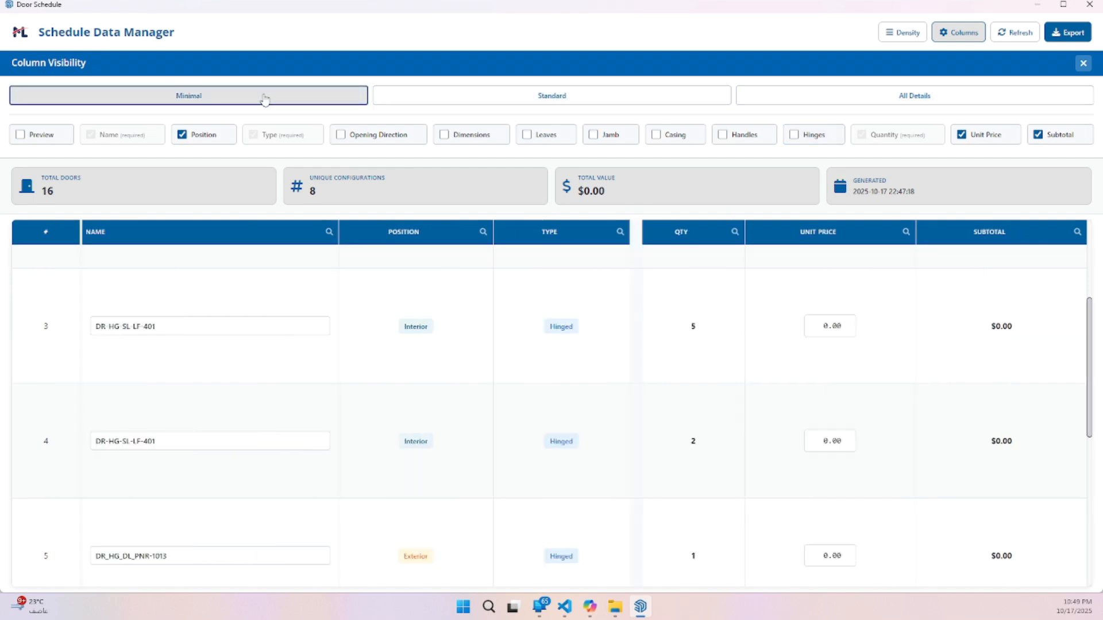
left_click(813, 109)
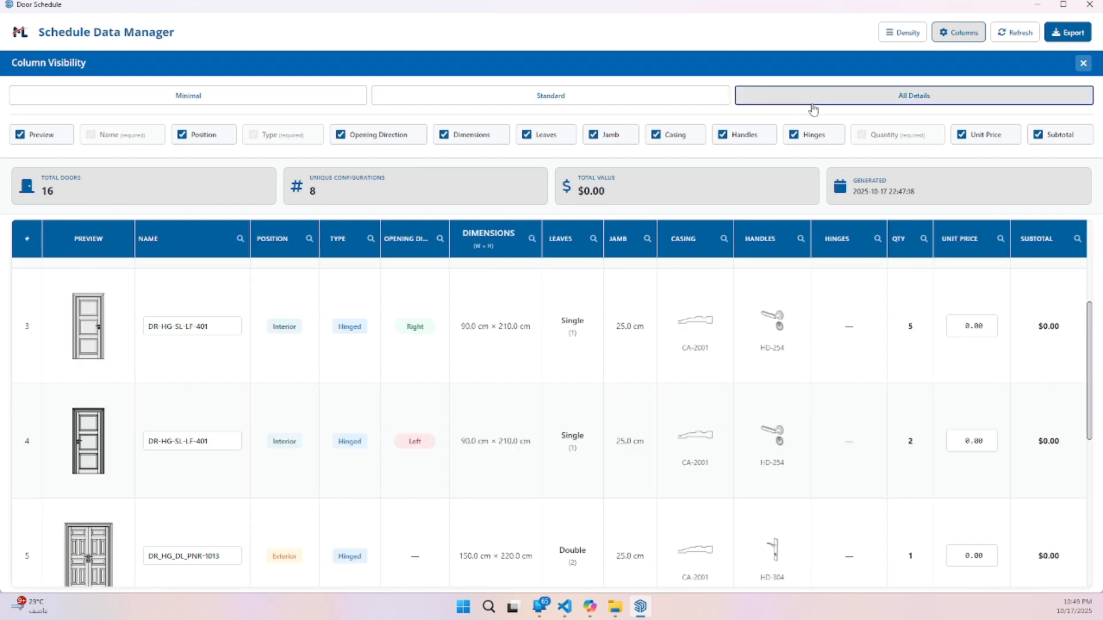
left_click(1081, 63)
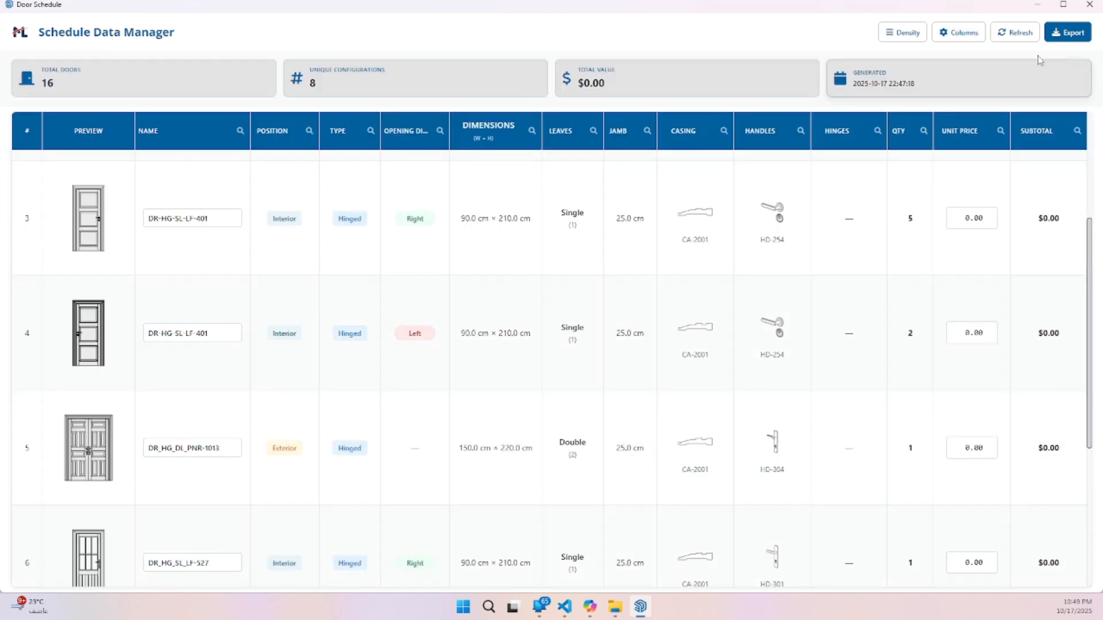
- Try the compact and medium row densities on the schedule table and return to the most spacious one
left_click(918, 41)
left_click(912, 68)
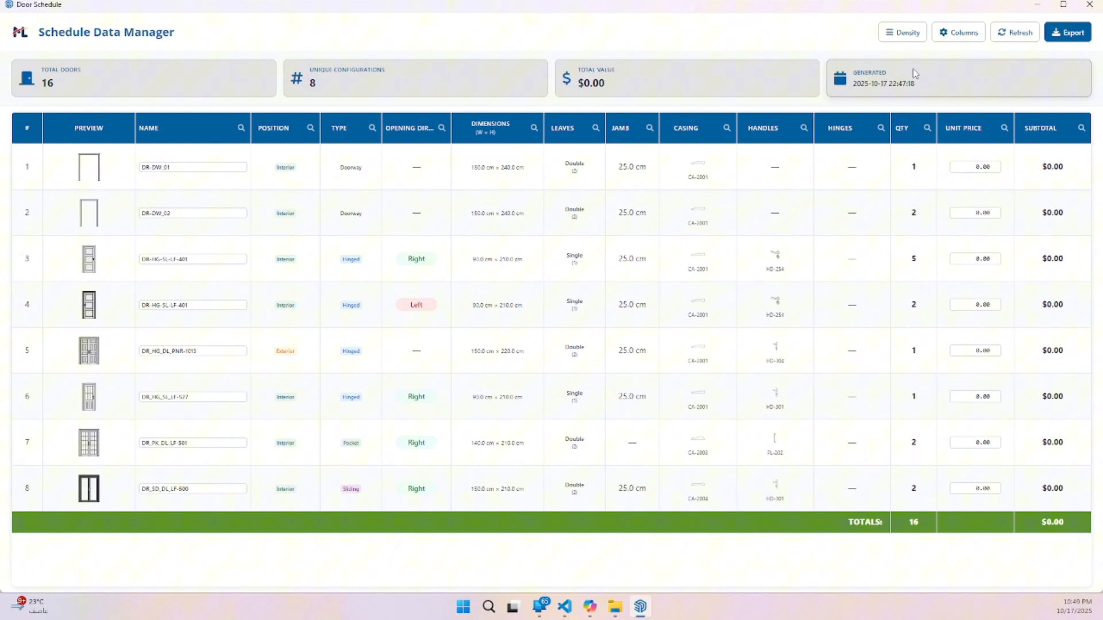
left_click(908, 36)
left_click(908, 115)
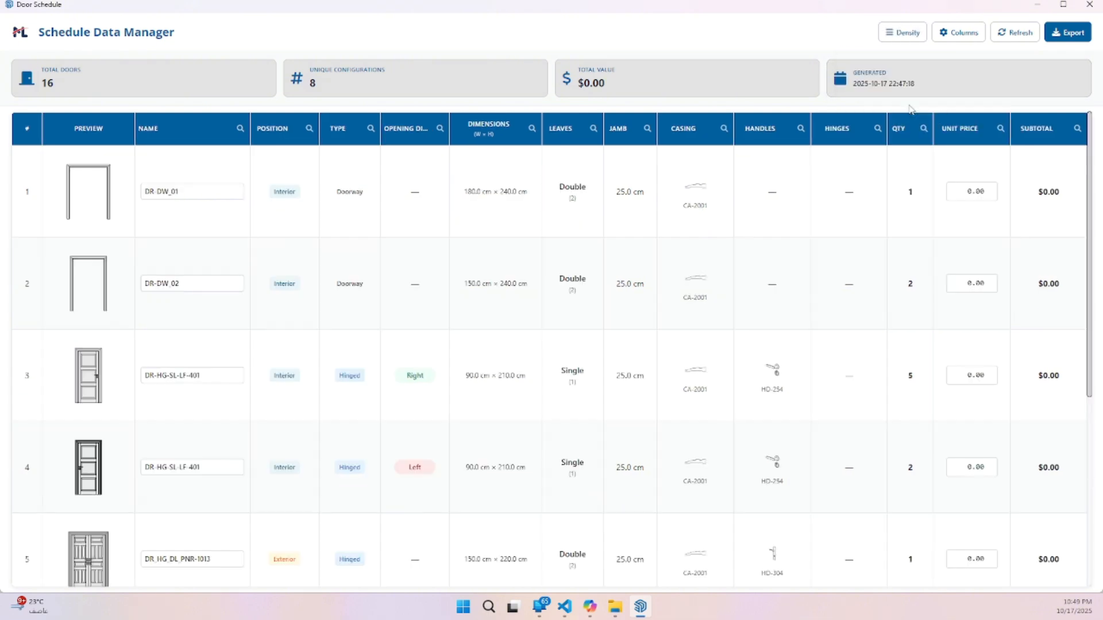
left_click(902, 33)
left_click(912, 167)
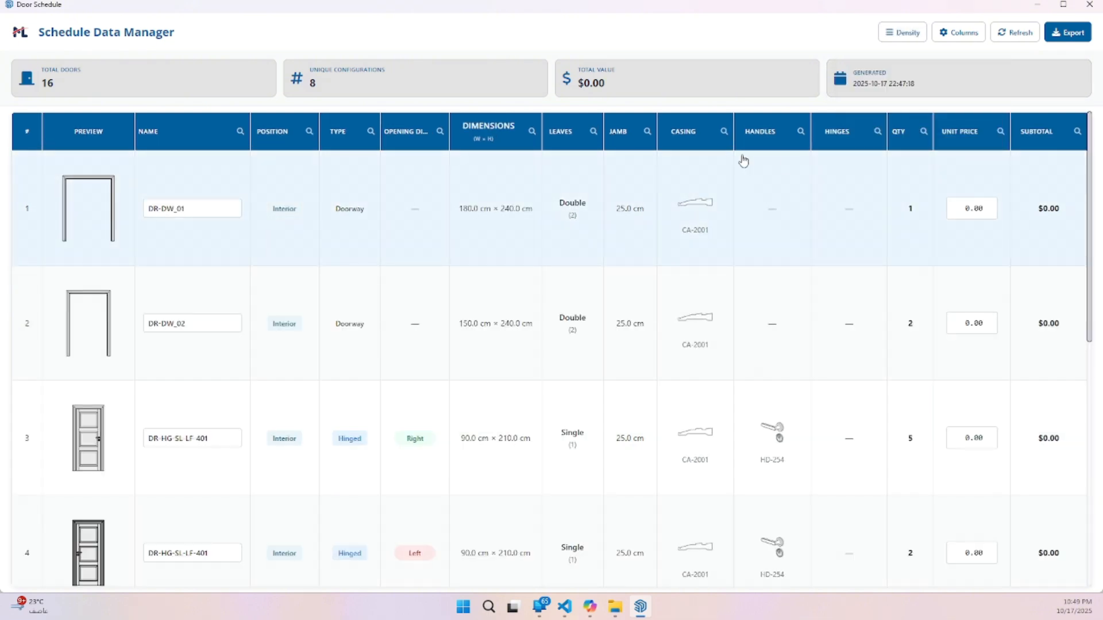
- Set the unit price of the right-opening hinged door DR-HG-SL-LF-401 to 350
mouse_move(113, 463)
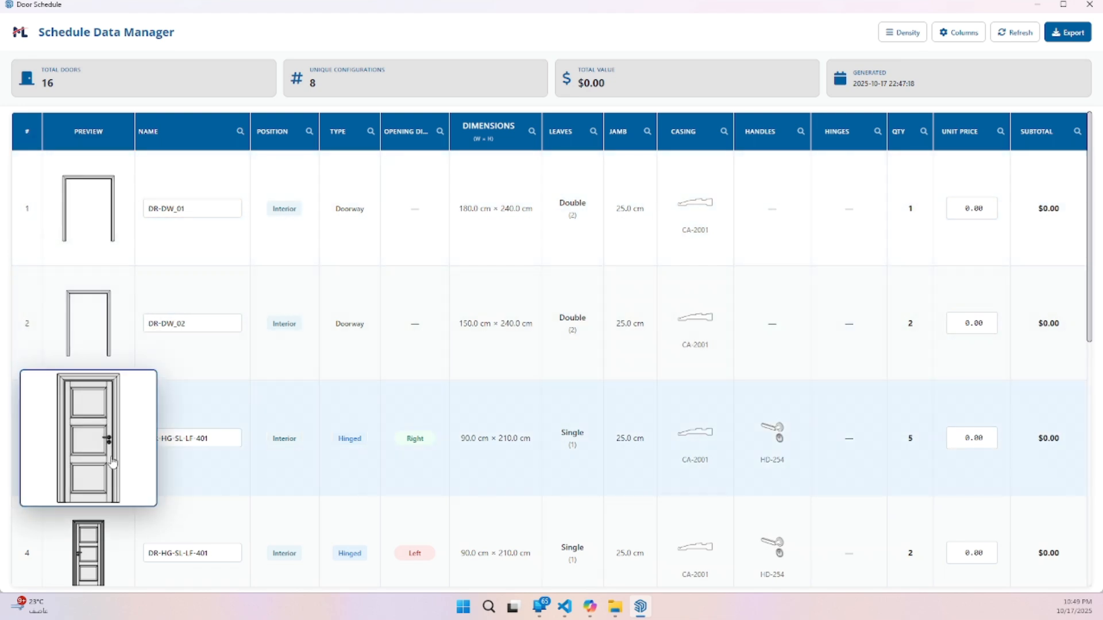
scroll(113, 463, "down", 5)
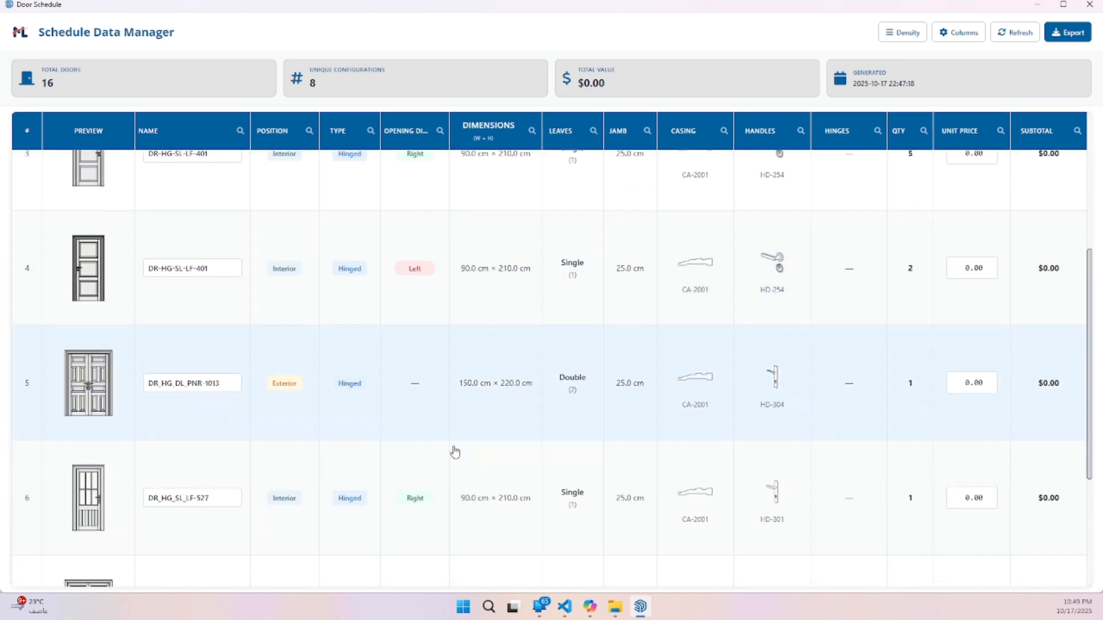
scroll(455, 452, "down", 3)
scroll(454, 451, "up", 6)
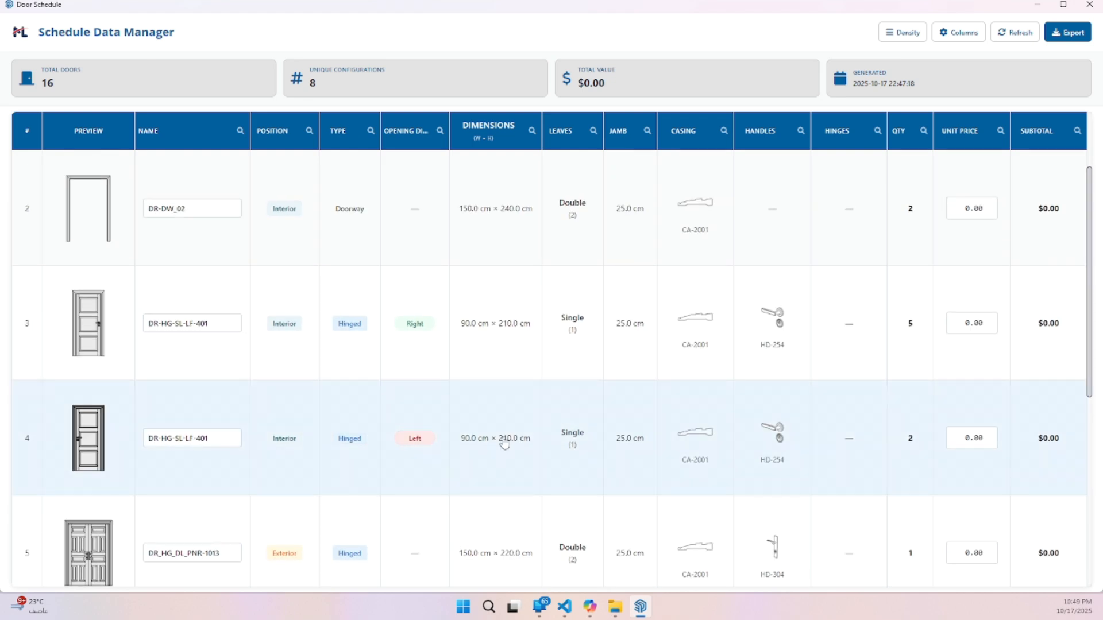
scroll(504, 444, "up", 2)
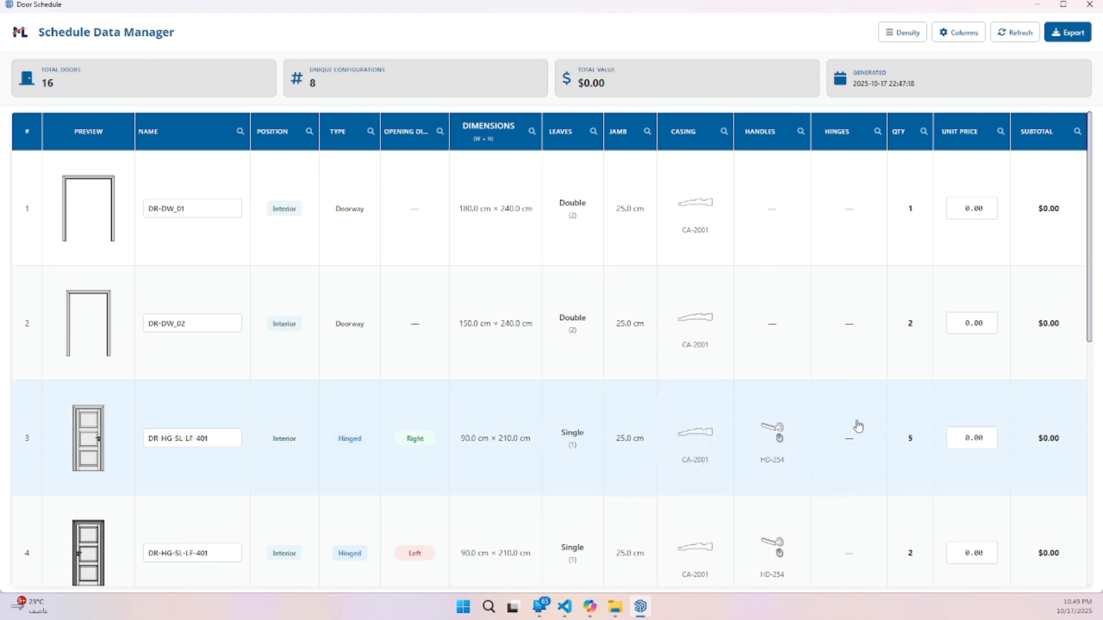
left_click(957, 439)
scroll(991, 402, "down", 2)
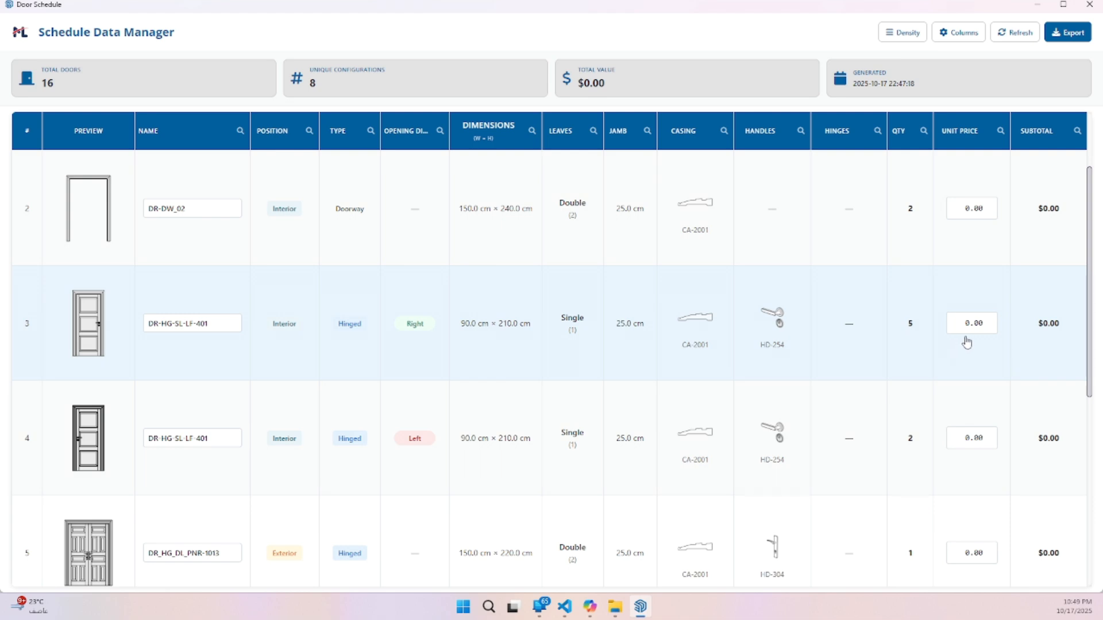
left_click(962, 322)
double_click(962, 322)
type("350")
key("Return")
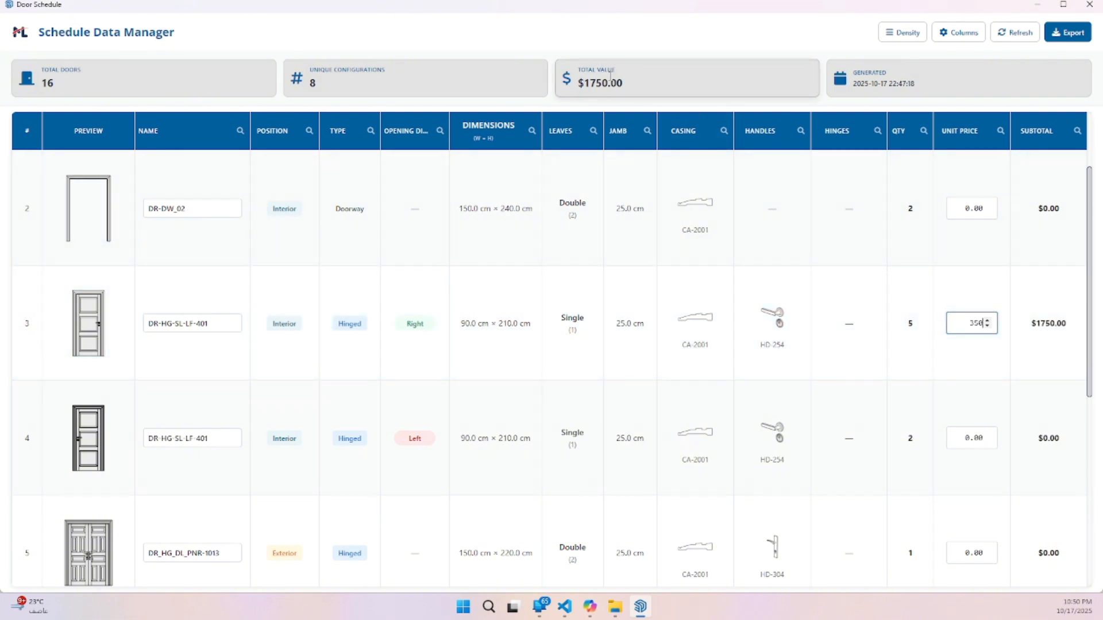
- Set the unit price of the sliding double door DR_SD_DL_LF-500 to 420
scroll(1051, 461, "down", 6)
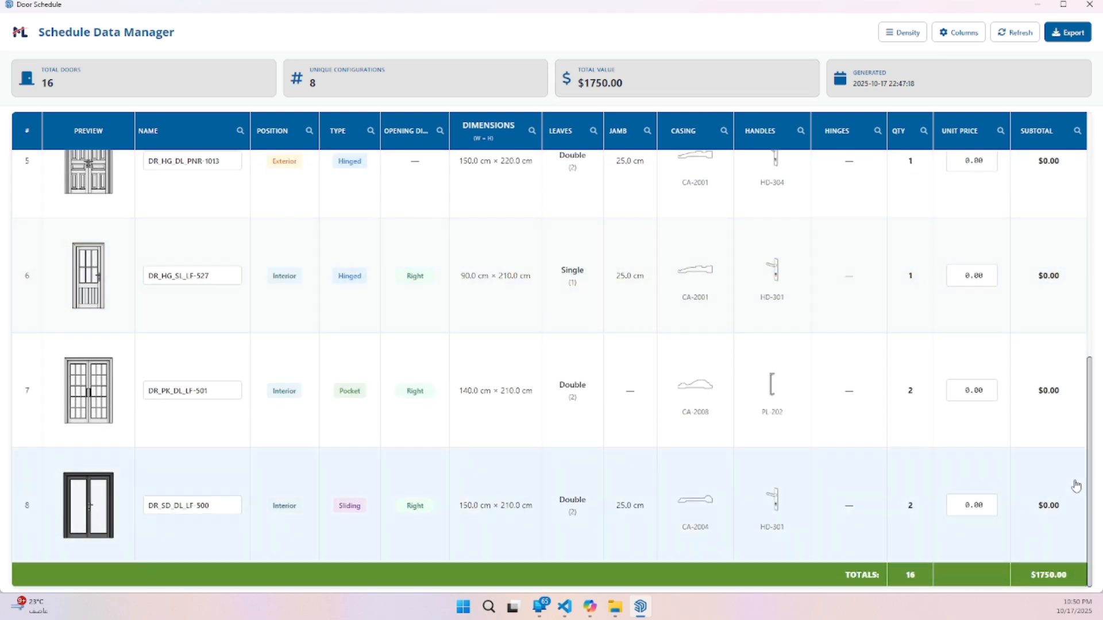
scroll(1075, 482, "up", 4)
scroll(1075, 480, "up", 1)
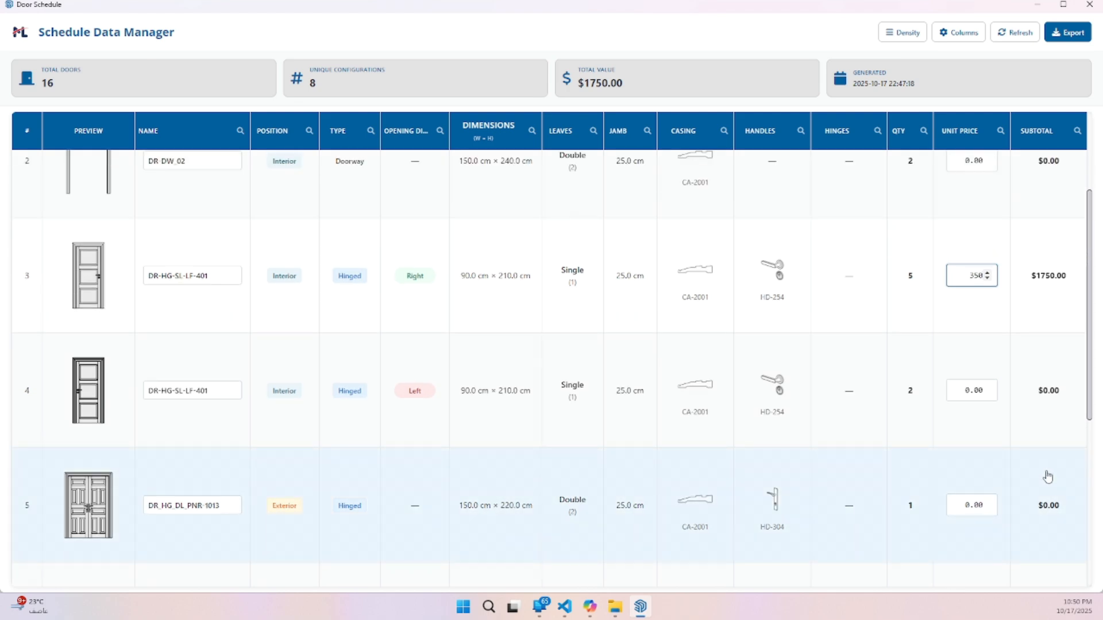
scroll(1047, 477, "down", 3)
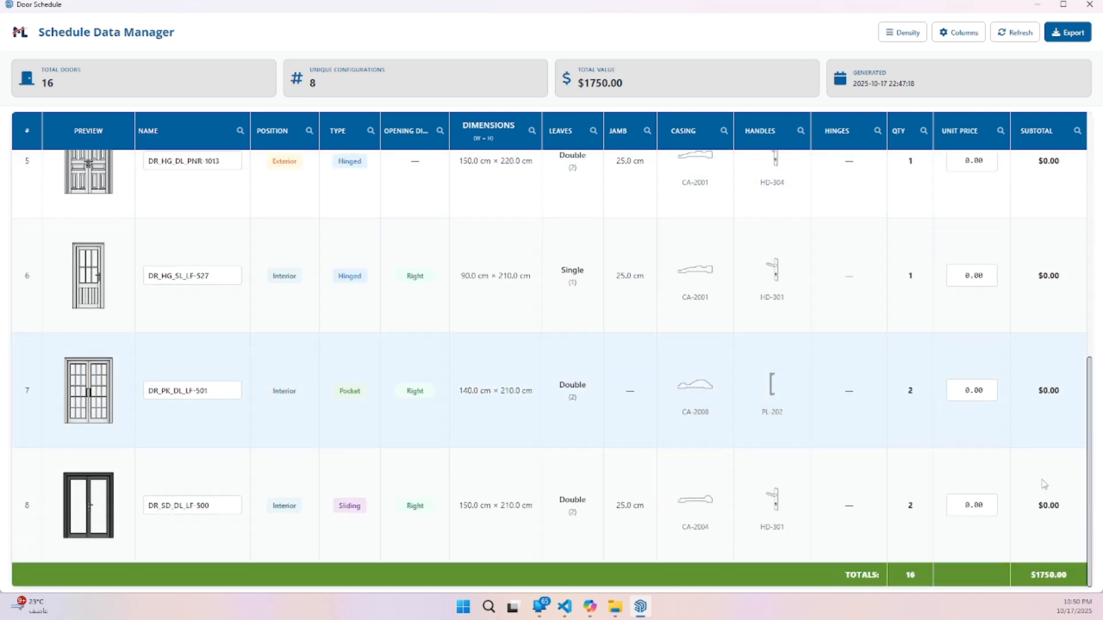
double_click(972, 504)
type("420")
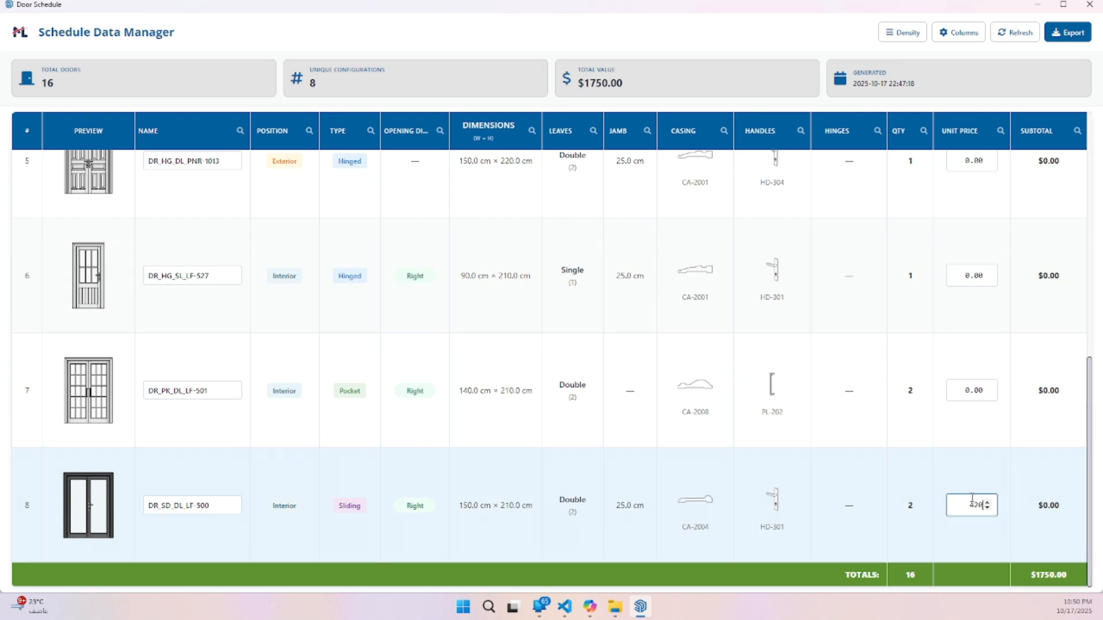
- Set the unit price of the single hinged door DR_HG_SL_LF-527 to 275
scroll(894, 320, "up", 1)
double_click(956, 333)
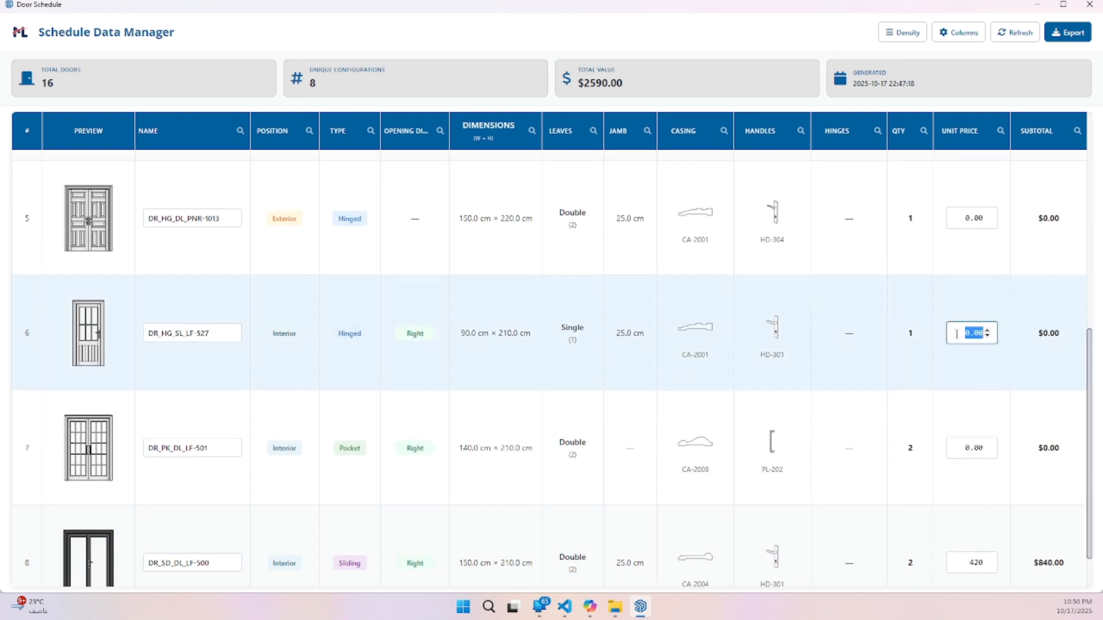
type("275")
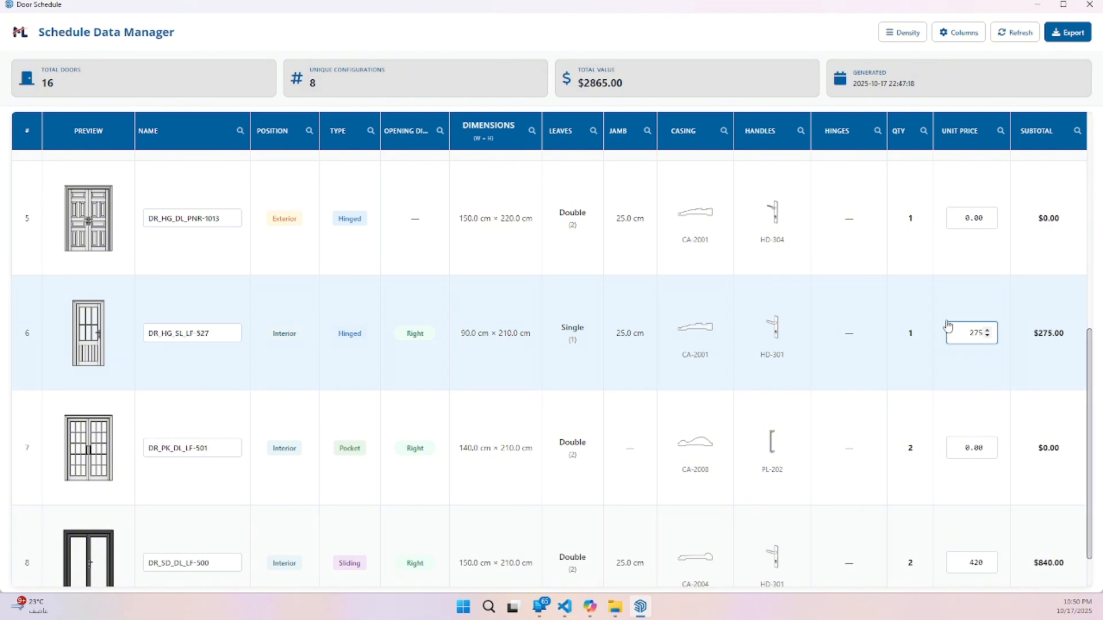
- Set the unit price of the exterior hinged double door DR_HG_DL_PNR-1013 to 550 and check the schedule totals
scroll(971, 345, "up", 2)
left_click(972, 333)
double_click(972, 333)
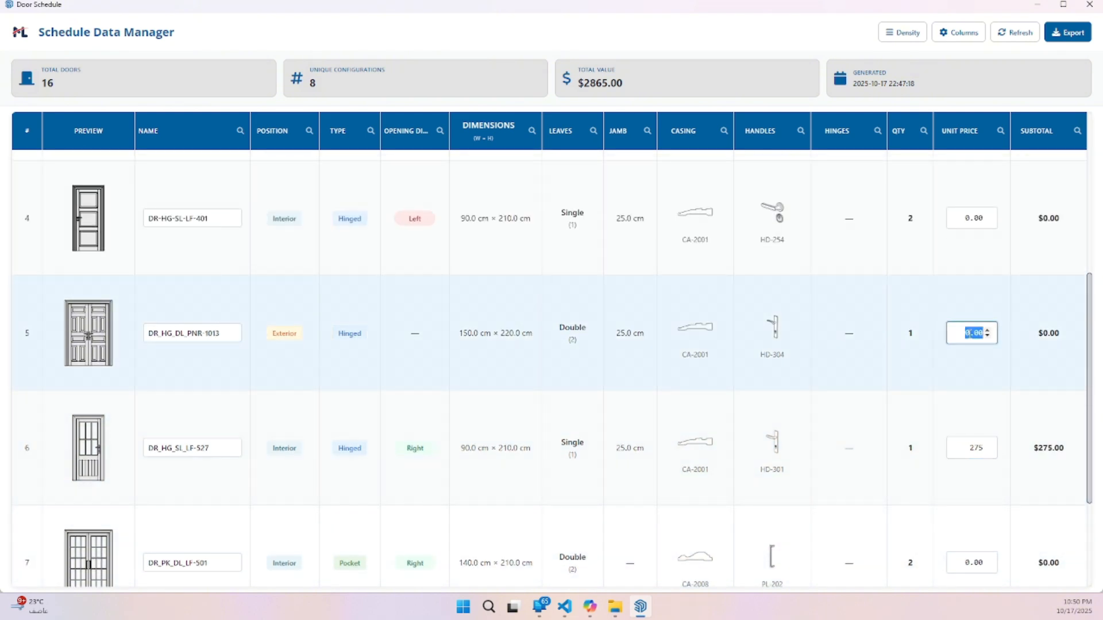
type("550")
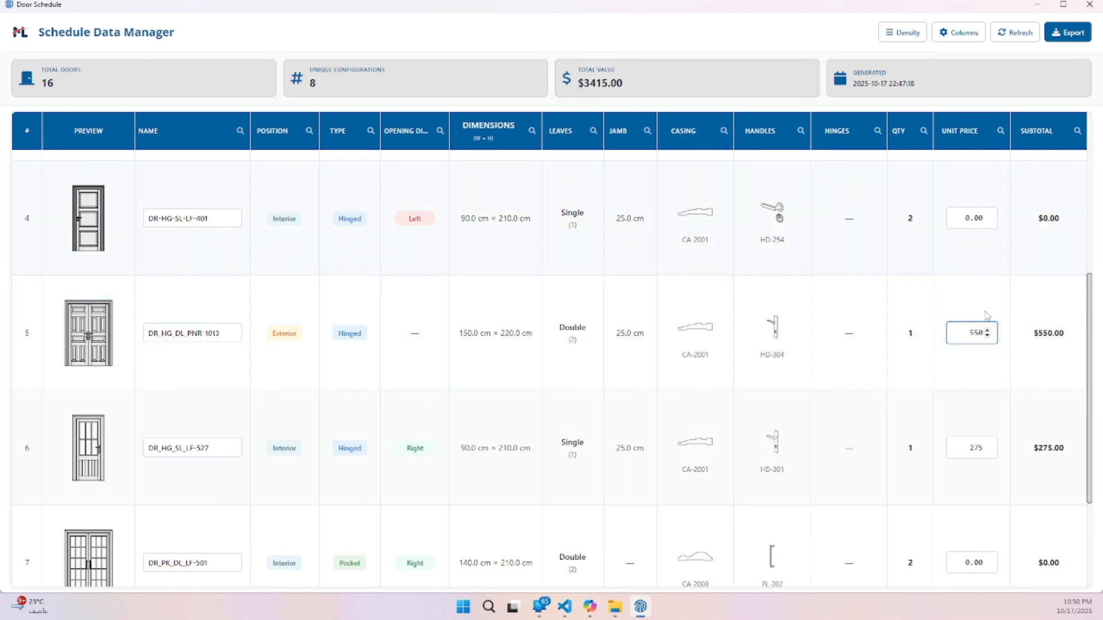
scroll(1002, 351, "down", 3)
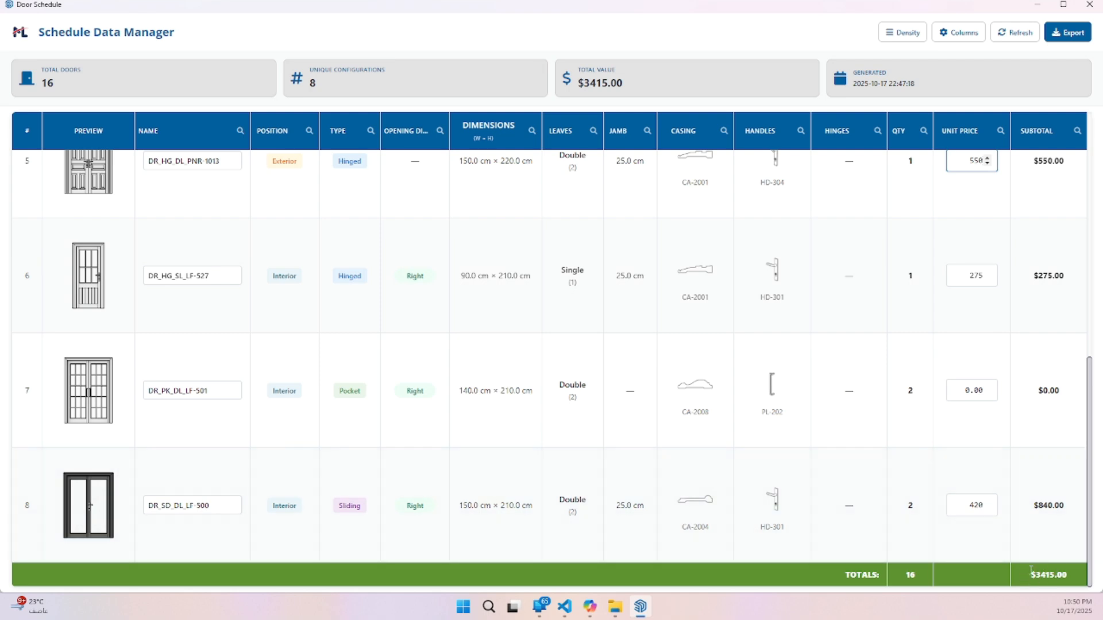
scroll(1051, 454, "up", 9)
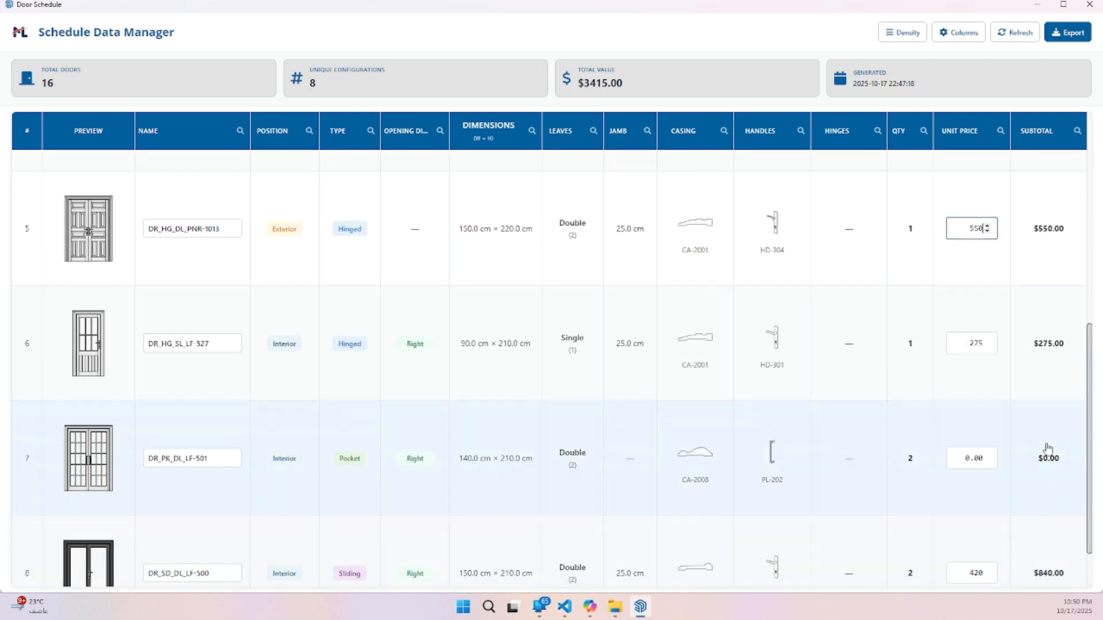
- Close and reopen the door schedule to check that the entered unit prices are saved
left_click(1089, 5)
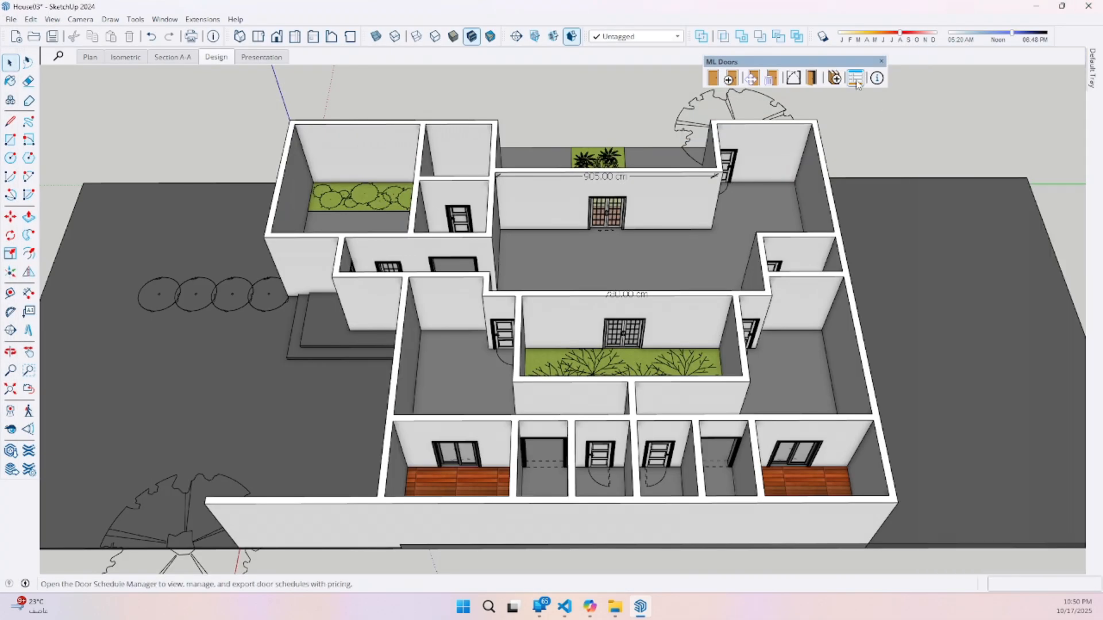
left_click(858, 83)
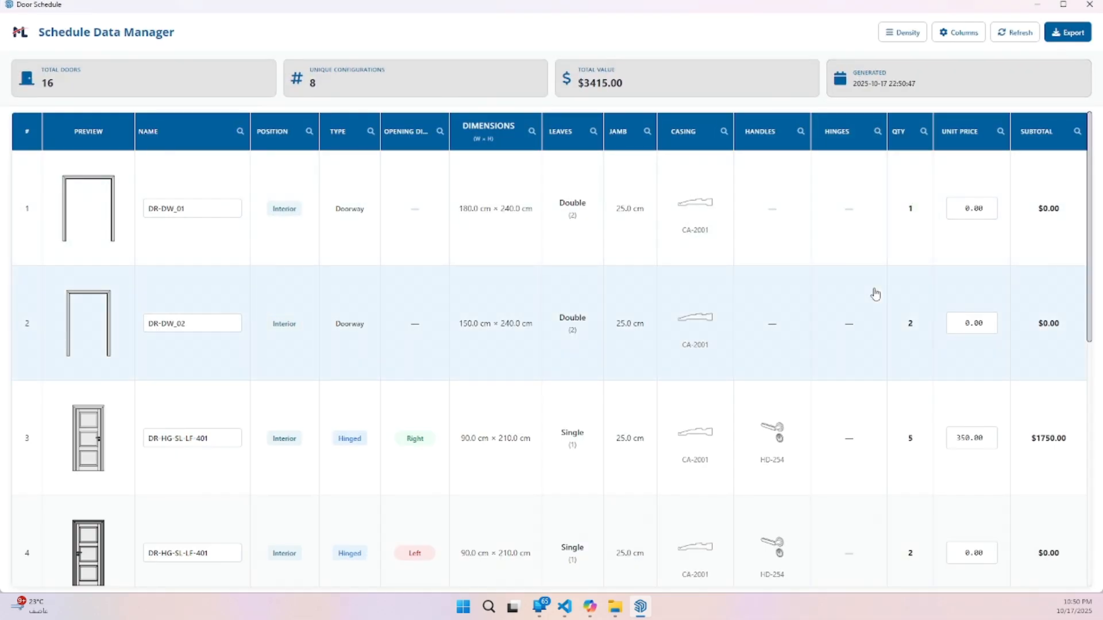
scroll(875, 293, "down", 2)
scroll(877, 295, "down", 1)
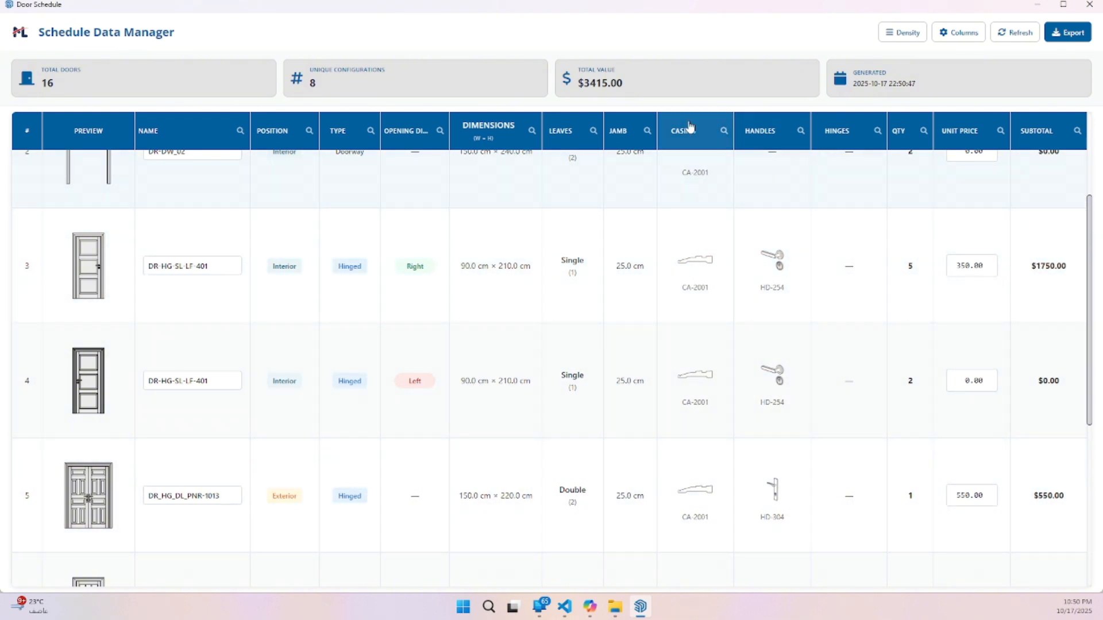
scroll(958, 349, "down", 4)
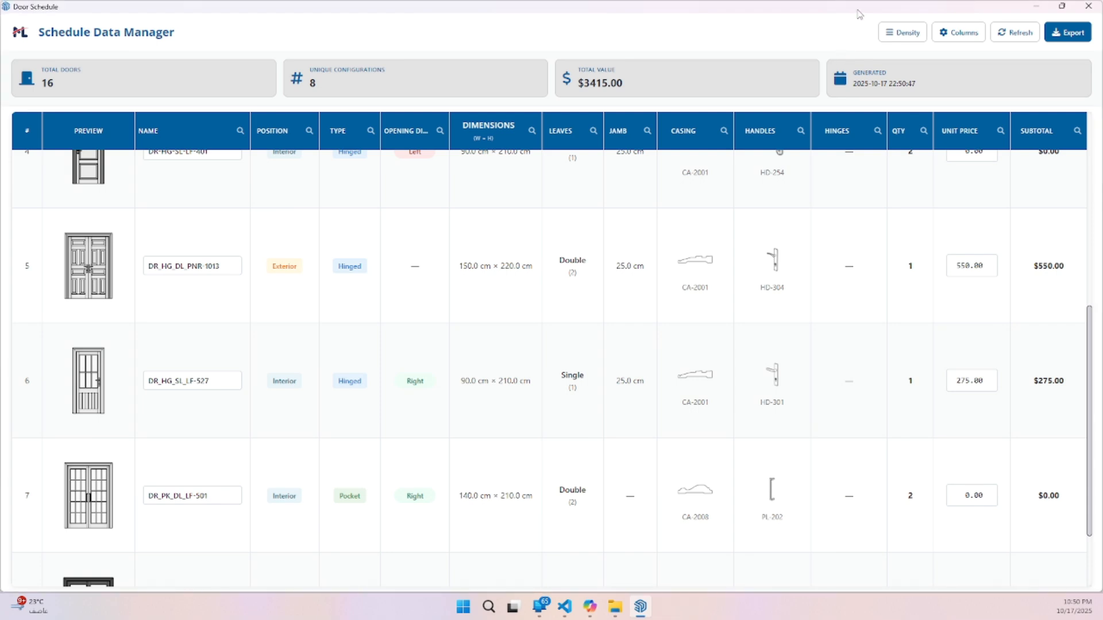
- Shrink the door schedule window and place it beside the house model so both can be seen
left_click_drag(857, 10, 857, 32)
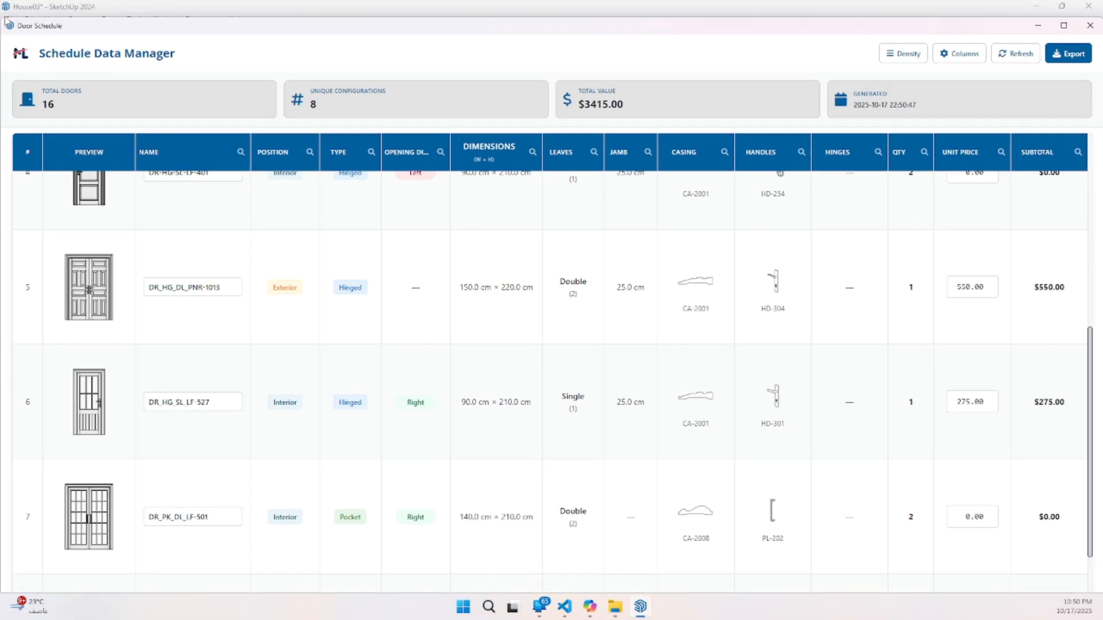
left_click_drag(4, 22, 645, 266)
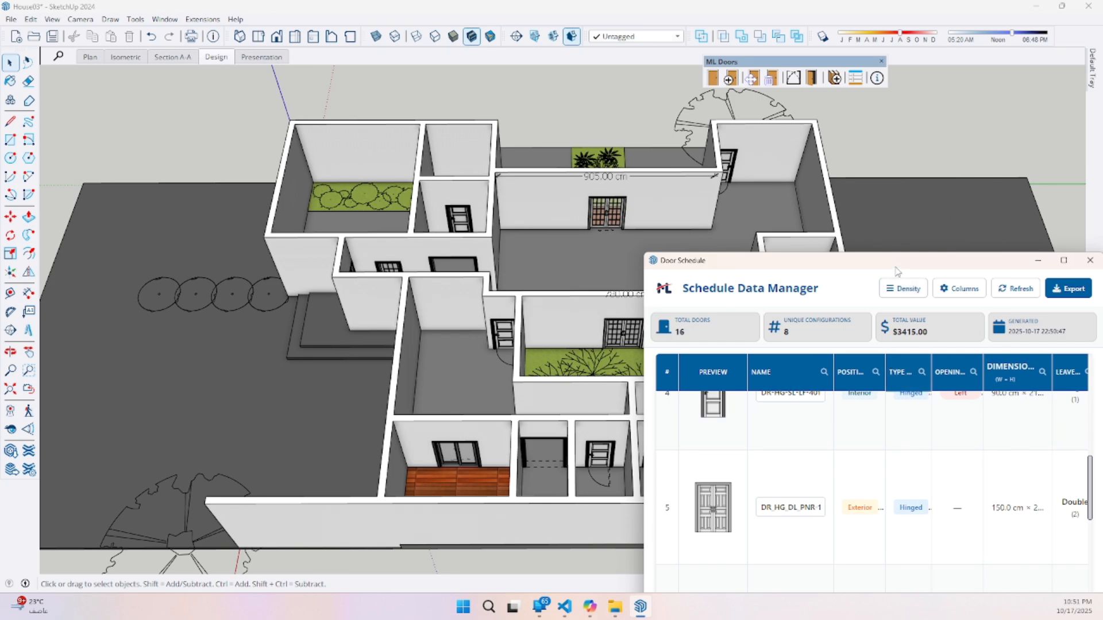
mouse_move(899, 270)
left_mouse_down()
mouse_move(866, 140)
mouse_move(898, 112)
left_mouse_up()
- Highlight the right-opening hinged doors DR-HG-SL-LF-401 in the model from their schedule row and inspect their locations
scroll(787, 273, "up", 2)
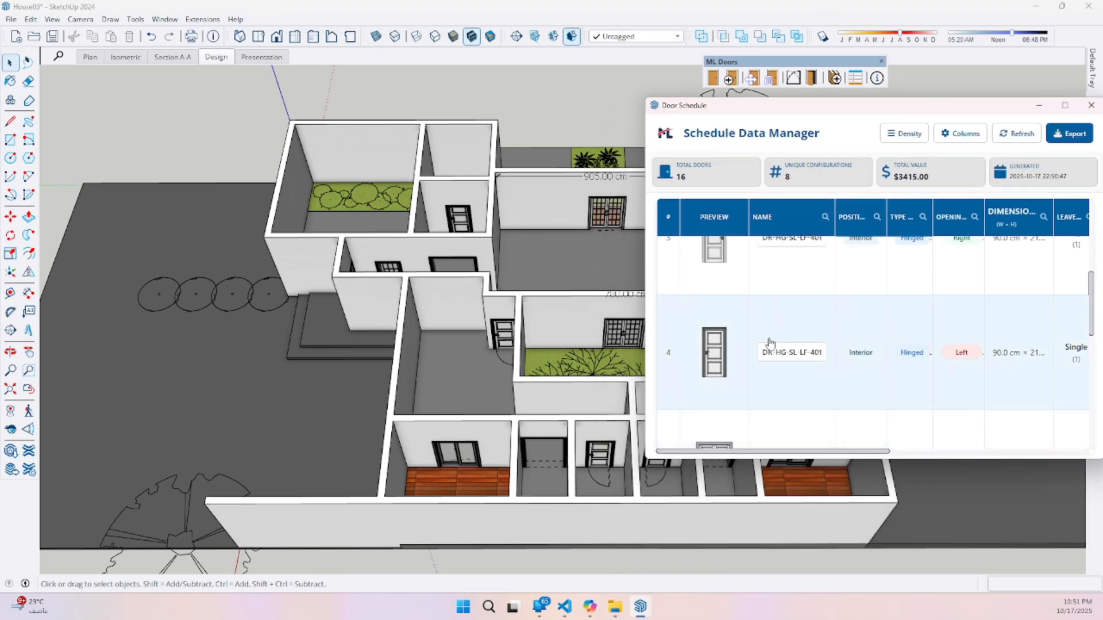
left_click(787, 273)
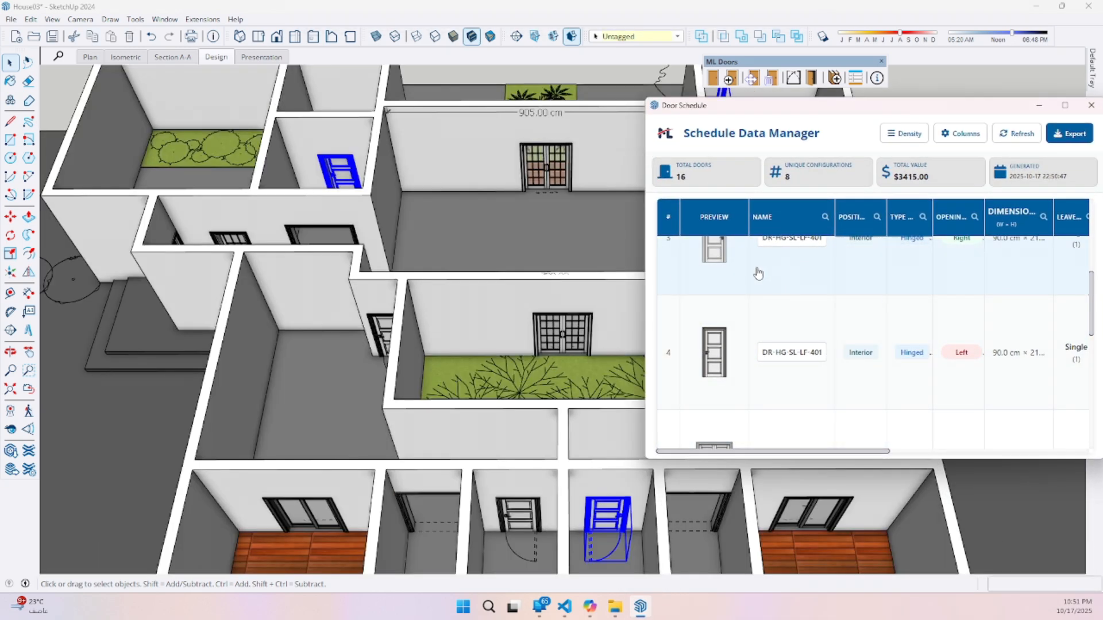
mouse_move(425, 285)
middle_mouse_down()
mouse_move(416, 281)
mouse_move(485, 251)
mouse_move(492, 271)
mouse_move(387, 292)
mouse_move(398, 314)
middle_mouse_up()
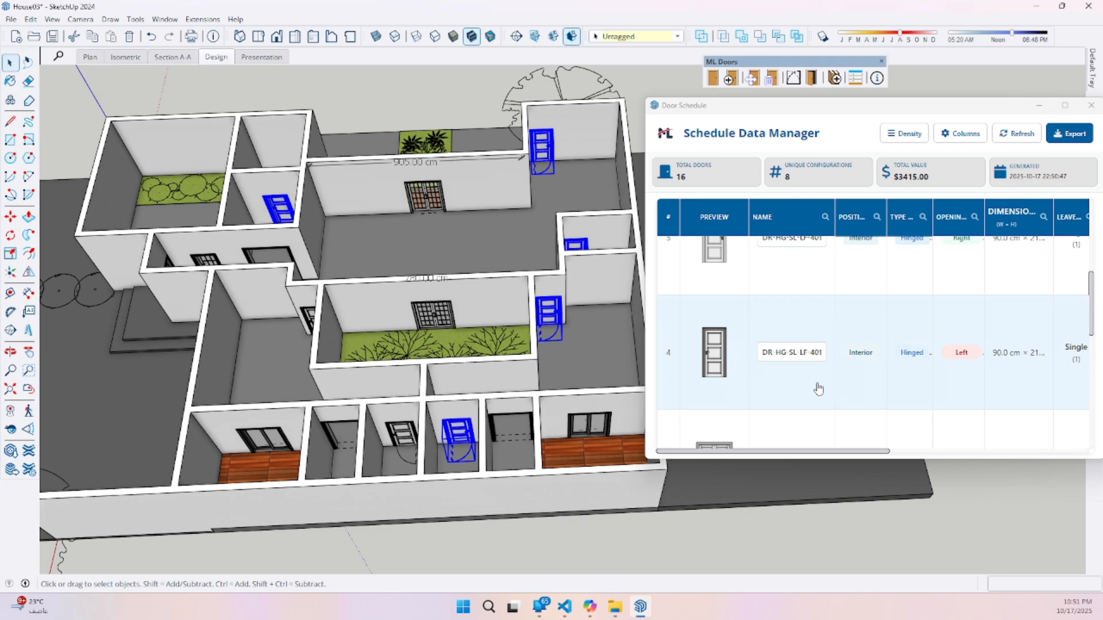
key("o")
left_click_drag(394, 315, 574, 352)
key("space")
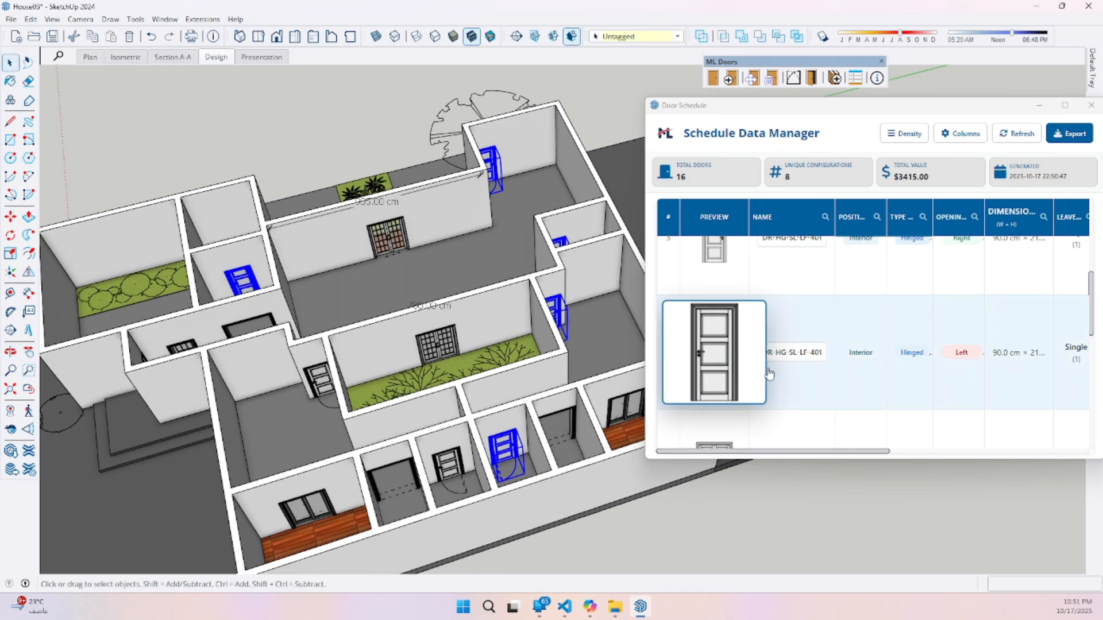
- Highlight the sliding double doors DR_SD_DL_LF-500 in the model from their schedule row and inspect their locations
scroll(805, 386, "down", 3)
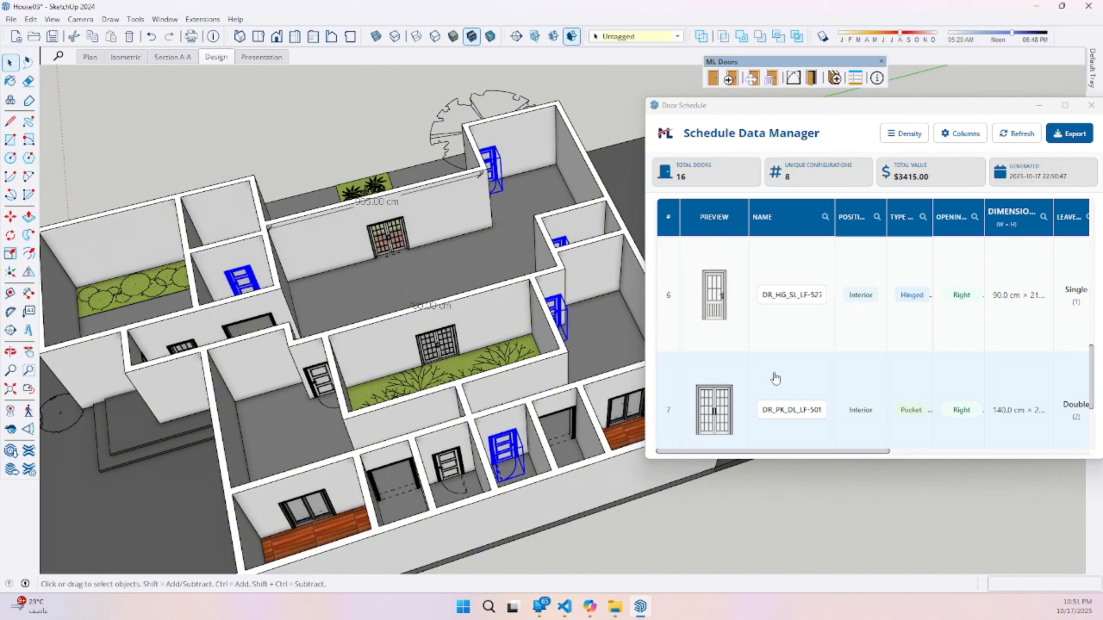
scroll(771, 384, "down", 3)
left_click(771, 393)
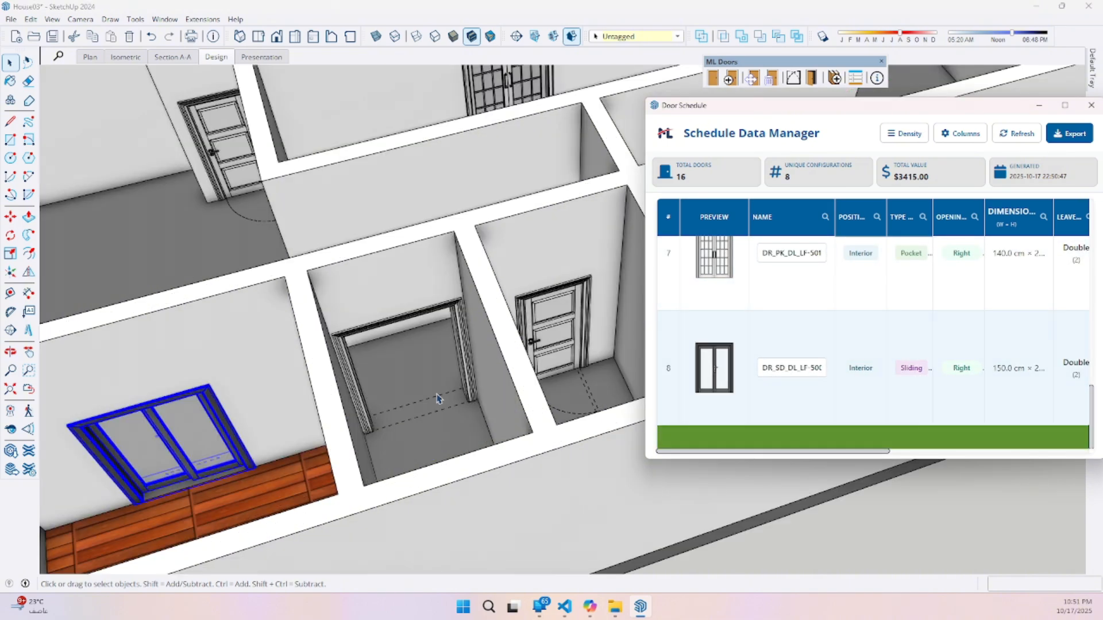
scroll(409, 362, "down", 2)
middle_click_drag(407, 361, 255, 398)
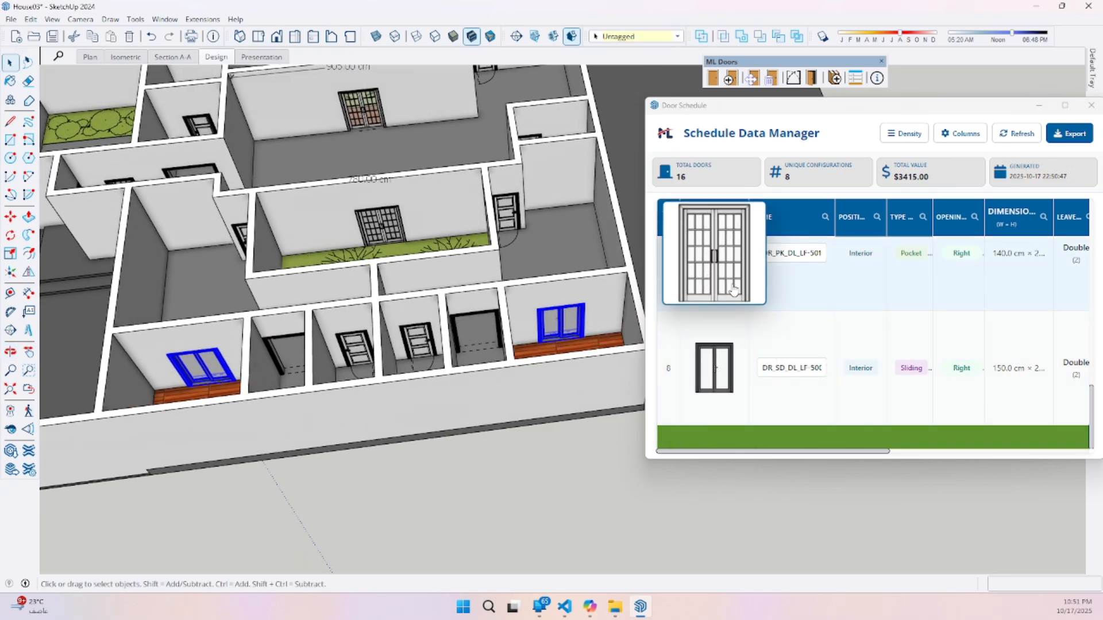
- Locate the pocket double doors DR_PK_DL_LF-501 and the single hinged door DR_HG_SL_LF-527 in the model from their schedule rows
left_click(731, 284)
scroll(731, 284, "up", 2)
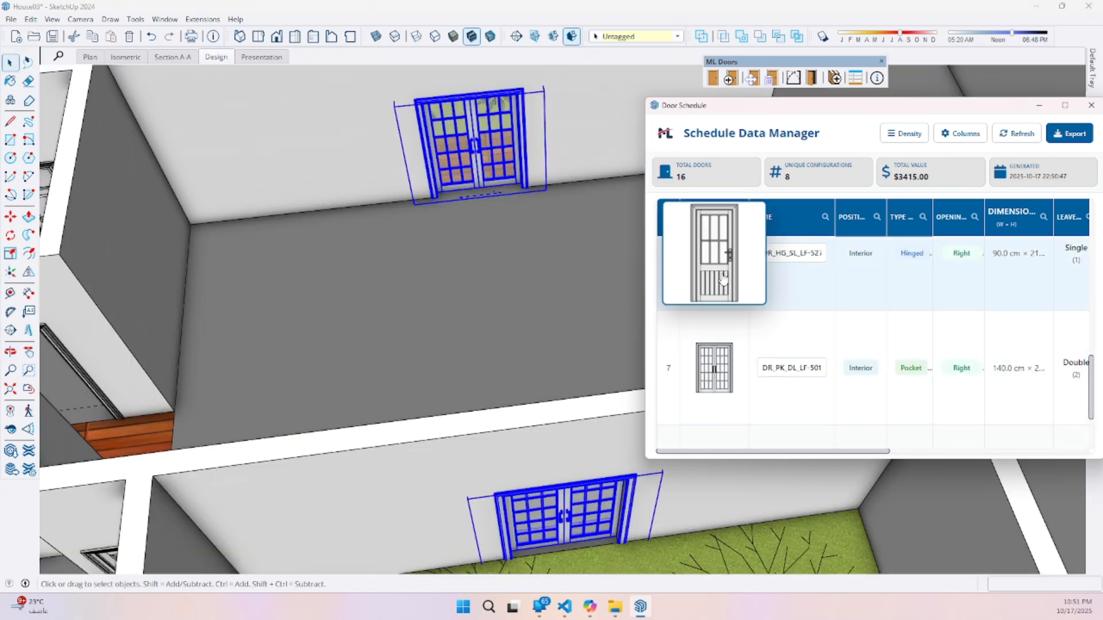
left_click(723, 280)
scroll(711, 252, "up", 1)
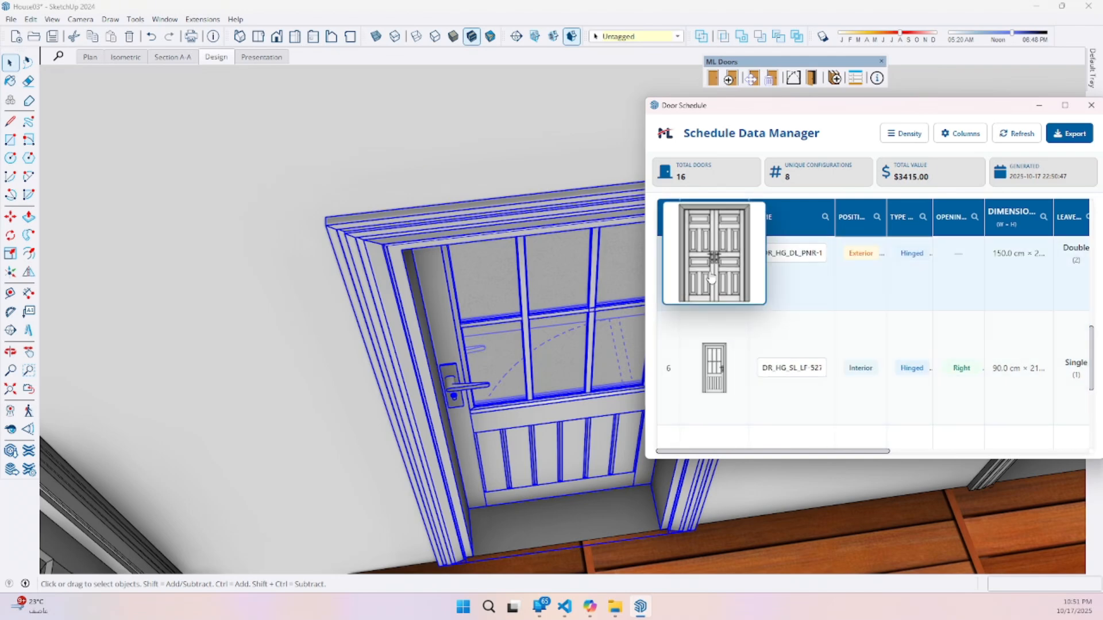
- Locate the exterior double door DR_HG_DL_PNR-1013 from its schedule row and inspect it from outside and inside
left_click(712, 252)
middle_click_drag(446, 320, 661, 302)
scroll(517, 313, "down", 5)
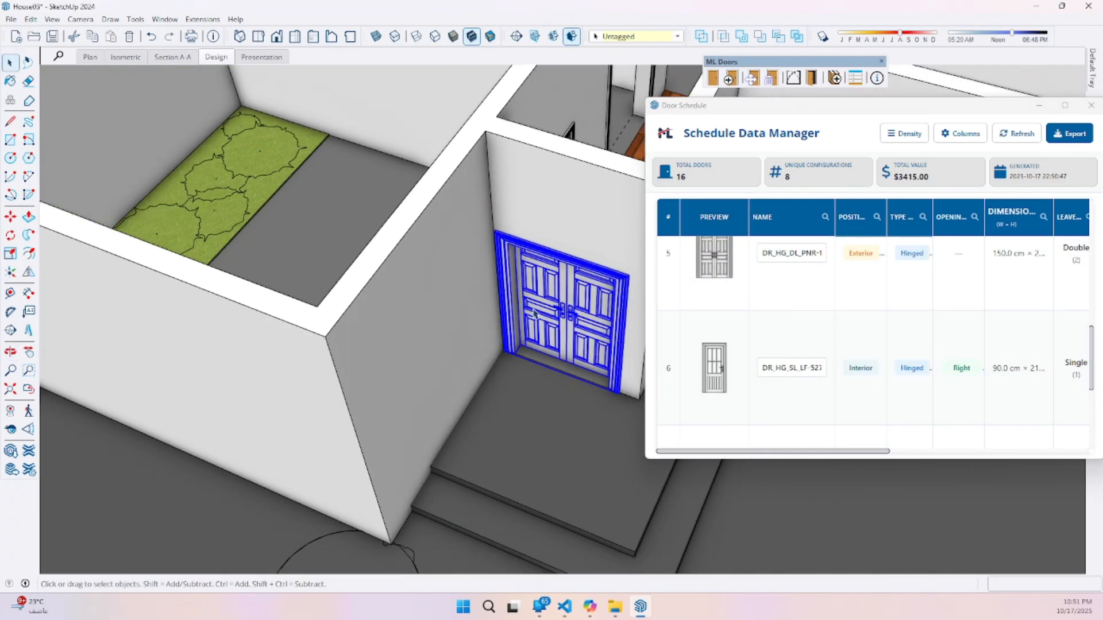
middle_click_drag(506, 299, 145, 330)
middle_click_drag(609, 270, 377, 298)
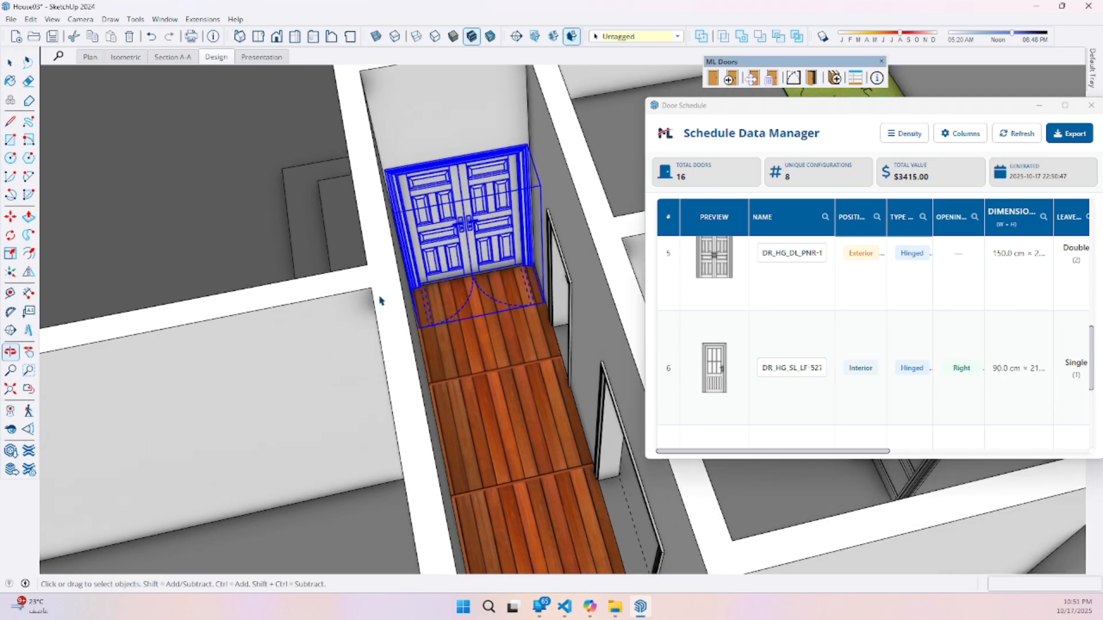
- Highlight the left-opening hinged doors DR-HG-SL-LF-401 in the model from their schedule row
scroll(793, 314, "up", 2)
left_click(779, 310)
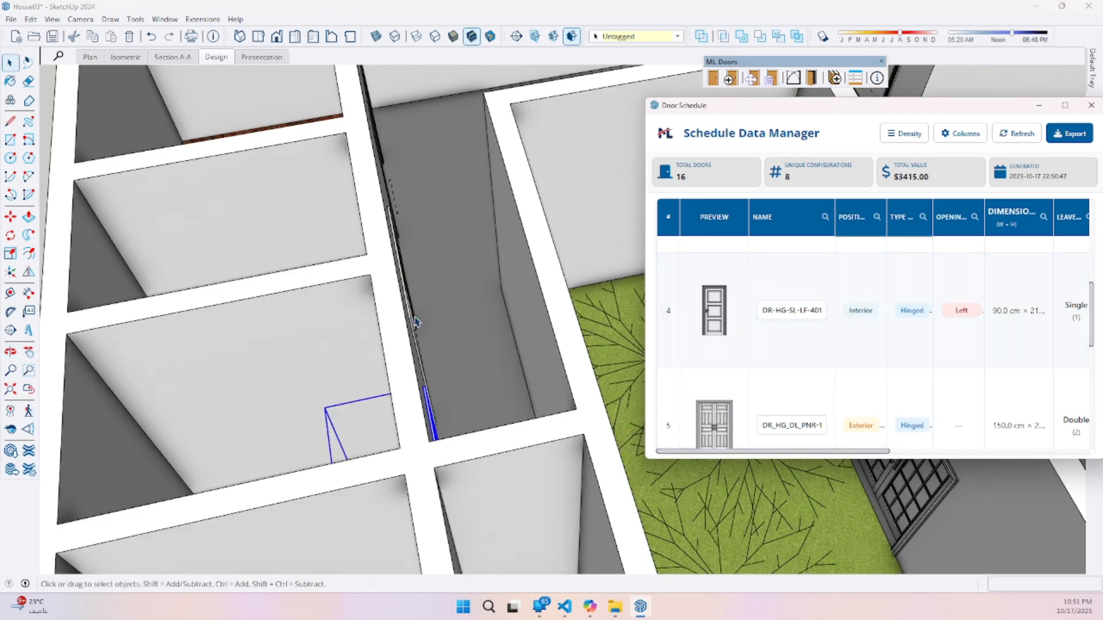
scroll(402, 322, "down", 5)
middle_click_drag(402, 322, 327, 362)
- Maximize the schedule window, filter the Type column to Hinged, and review the filtered rows and totals
left_click(1064, 106)
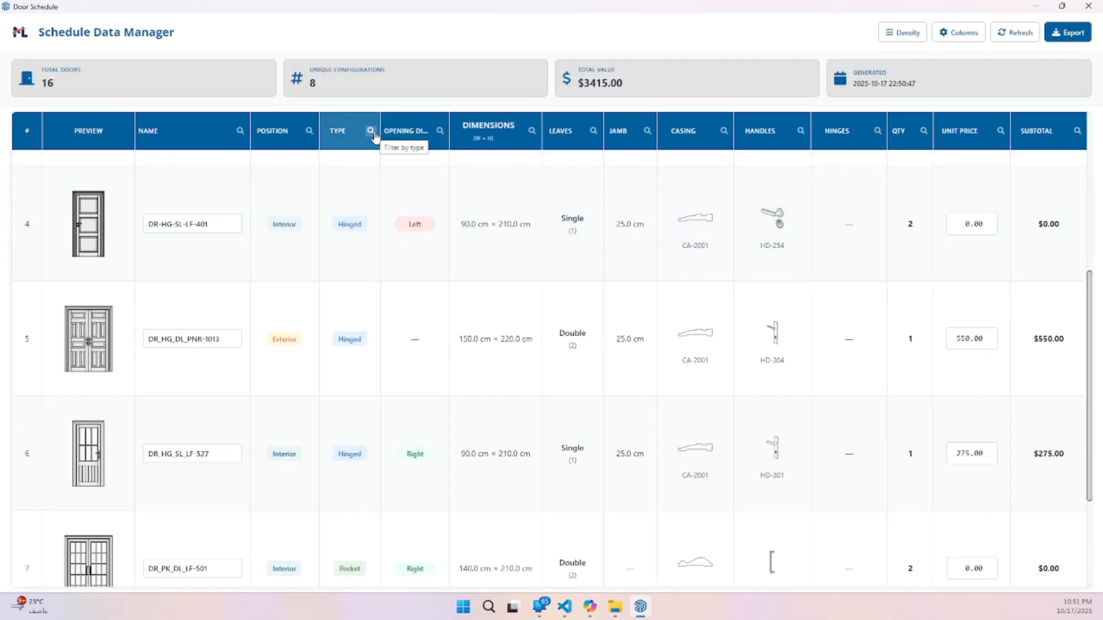
left_click(370, 131)
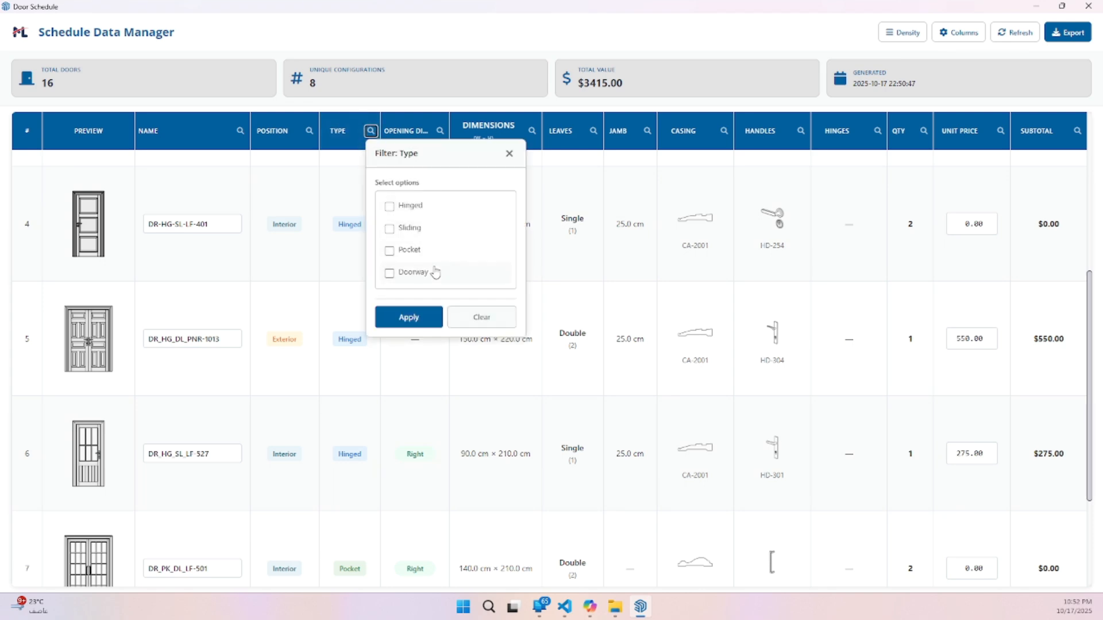
left_click(391, 206)
left_click(408, 317)
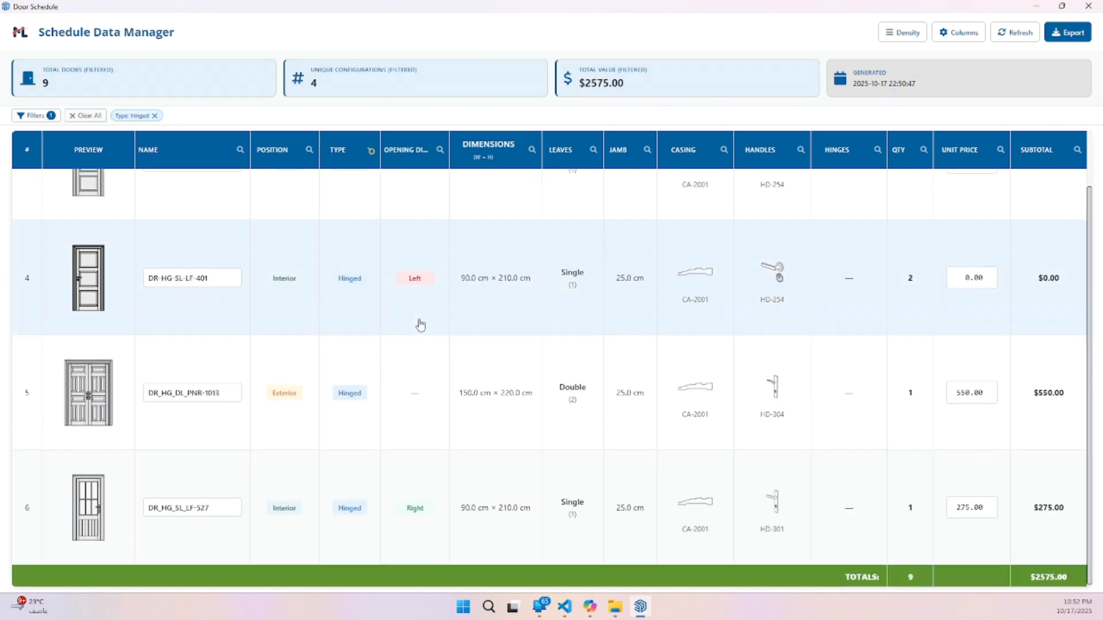
scroll(420, 322, "up", 1)
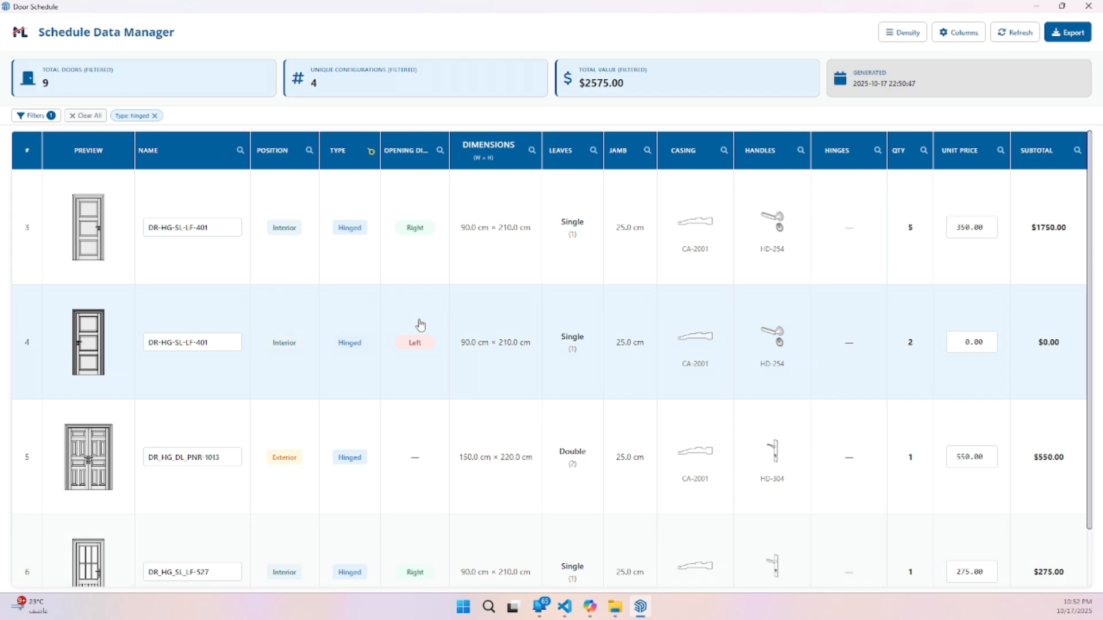
scroll(419, 325, "down", 1)
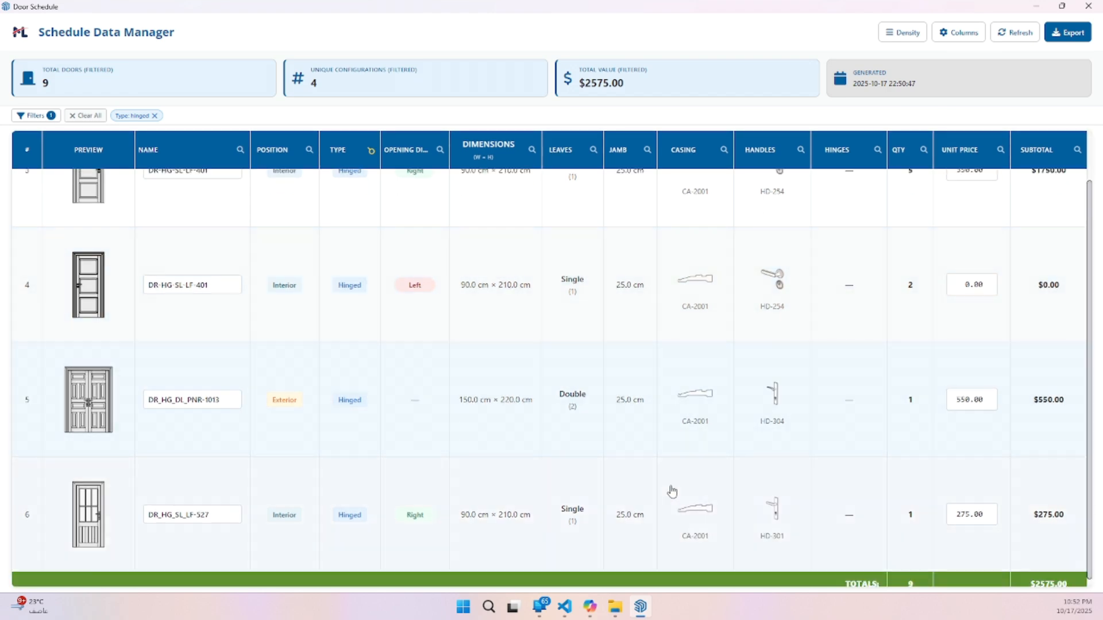
scroll(667, 505, "up", 1)
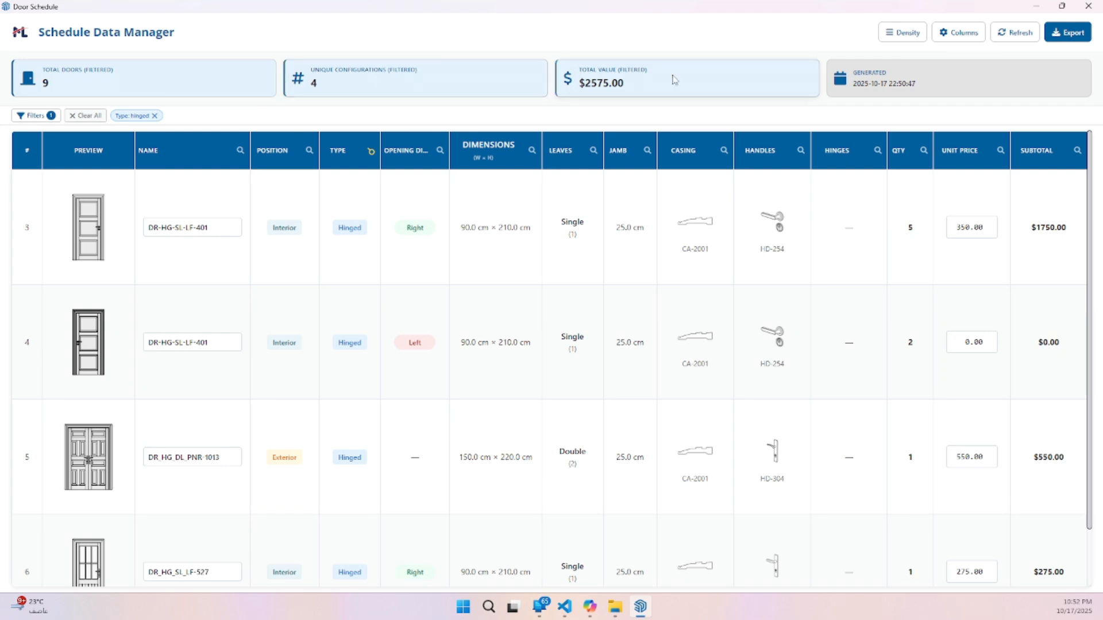
scroll(923, 278, "down", 1)
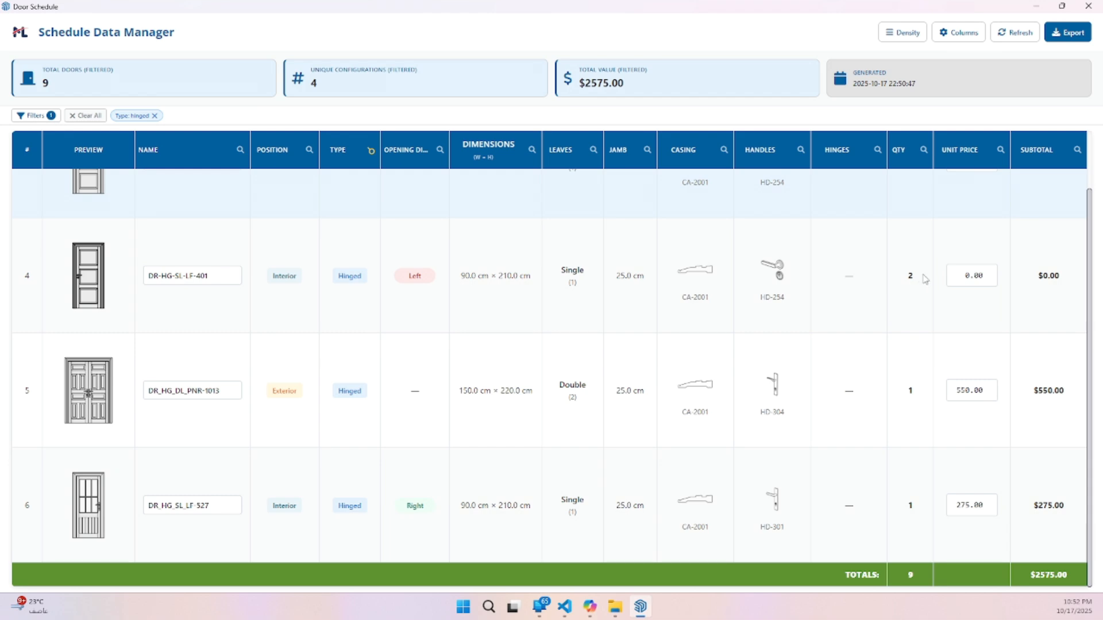
scroll(923, 279, "up", 1)
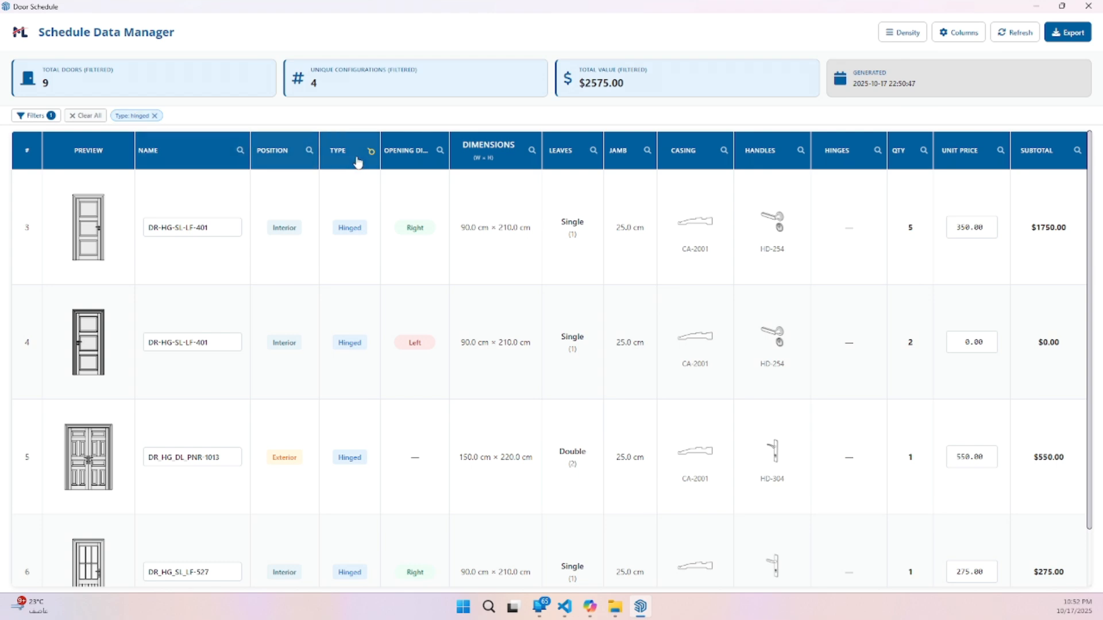
- Add a dimensions filter that keeps only hinged doors with a width greater than 90
left_click(532, 151)
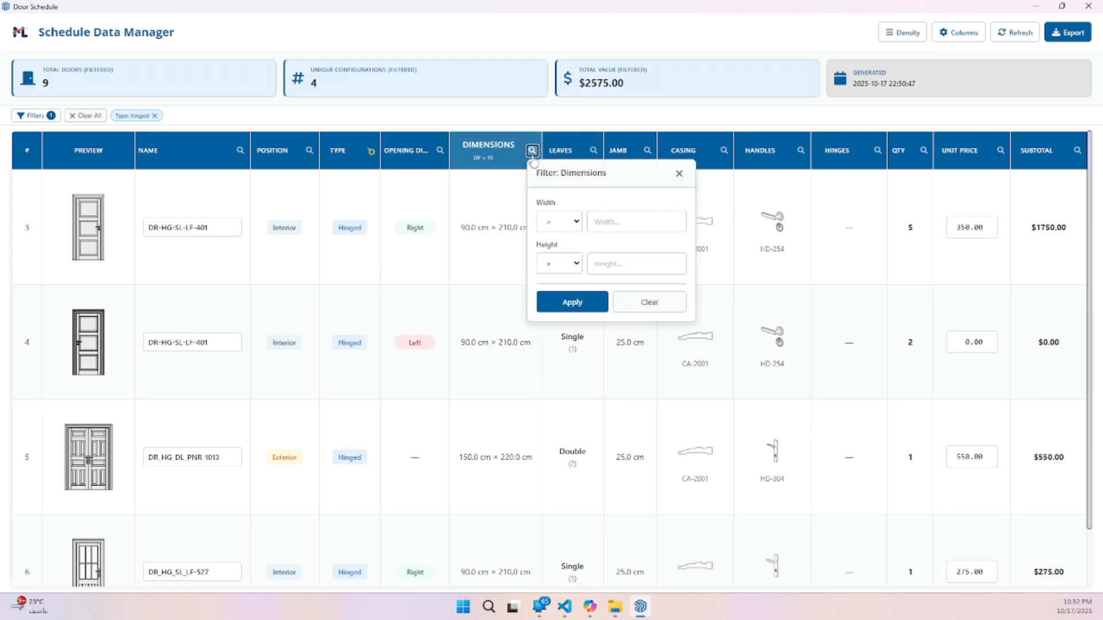
left_click(575, 221)
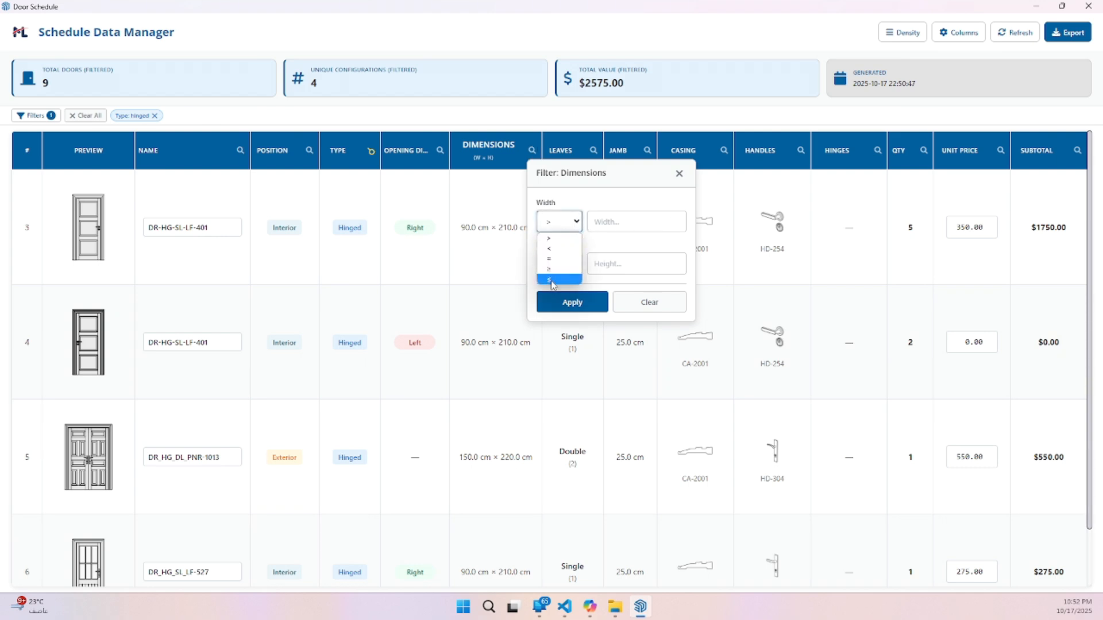
left_click(550, 239)
left_click(617, 222)
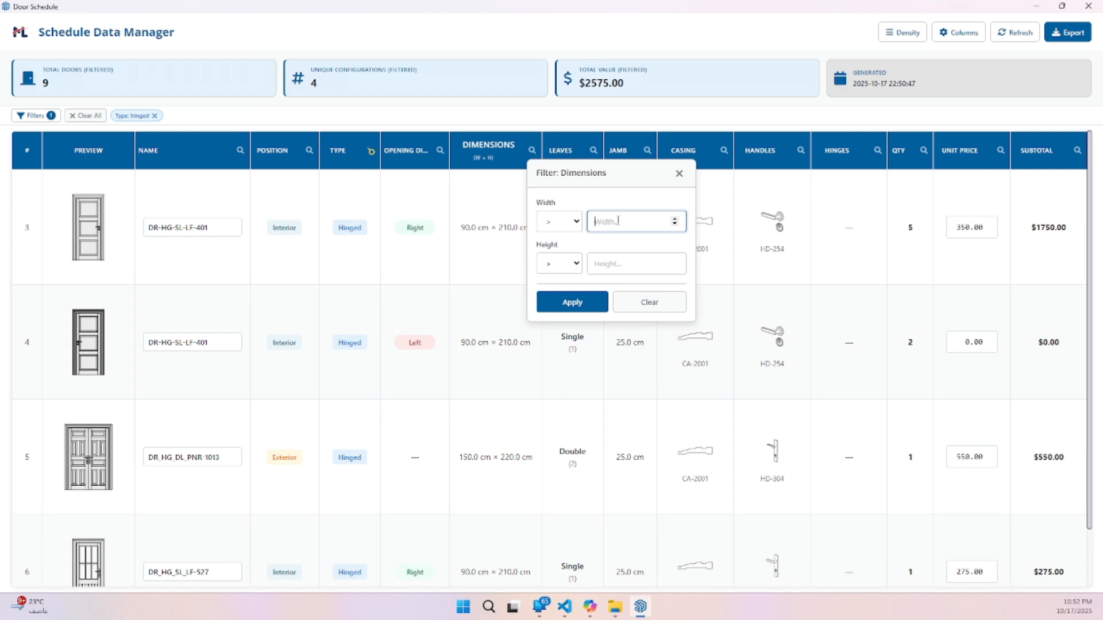
type("90")
left_click(591, 302)
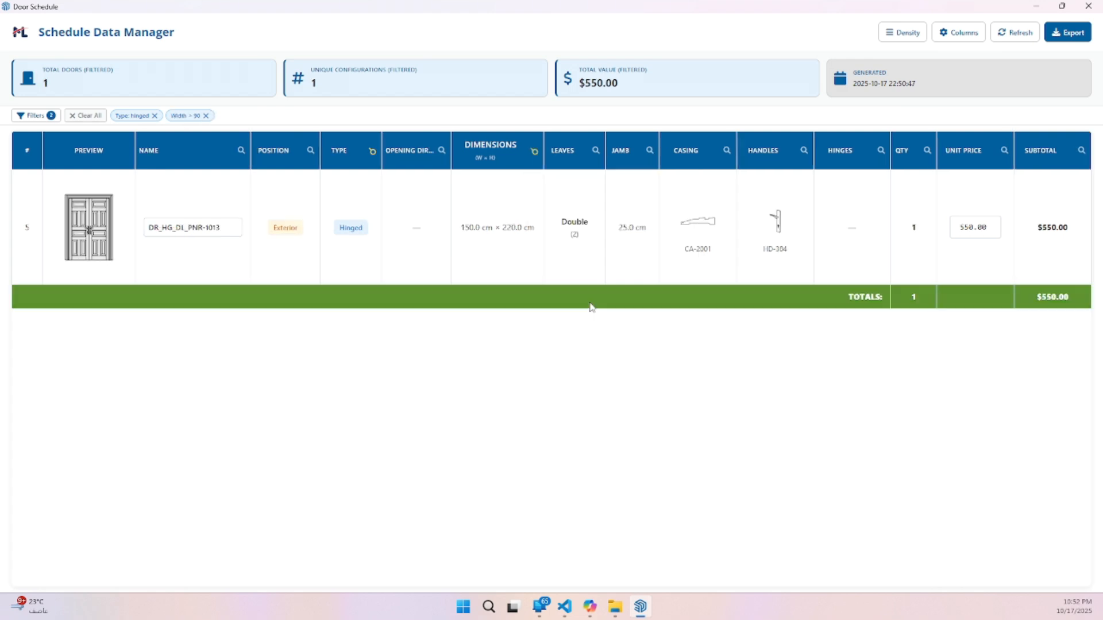
mouse_move(90, 249)
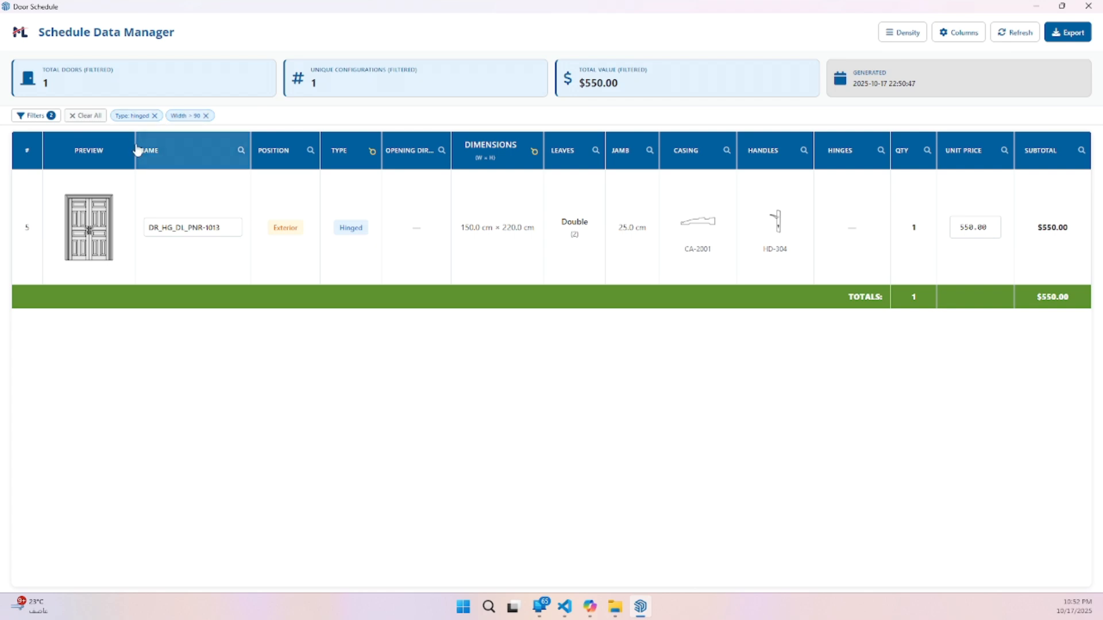
- Remove the Hinged type filter and review the door rows that still match the width filter
left_click(154, 115)
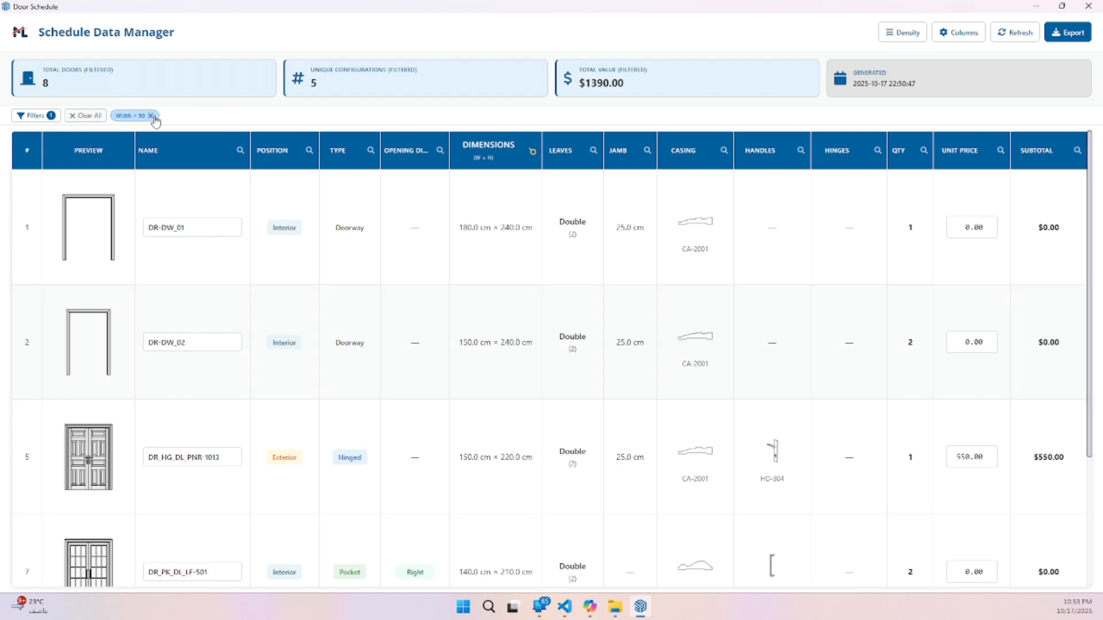
scroll(447, 248, "down", 2)
scroll(447, 249, "down", 2)
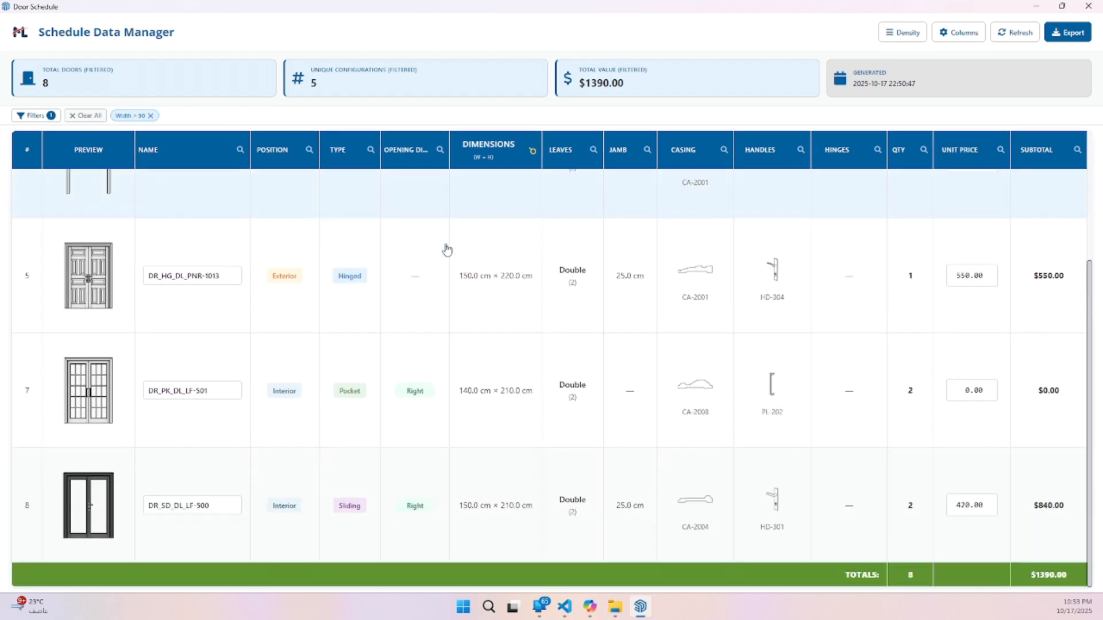
scroll(447, 249, "up", 4)
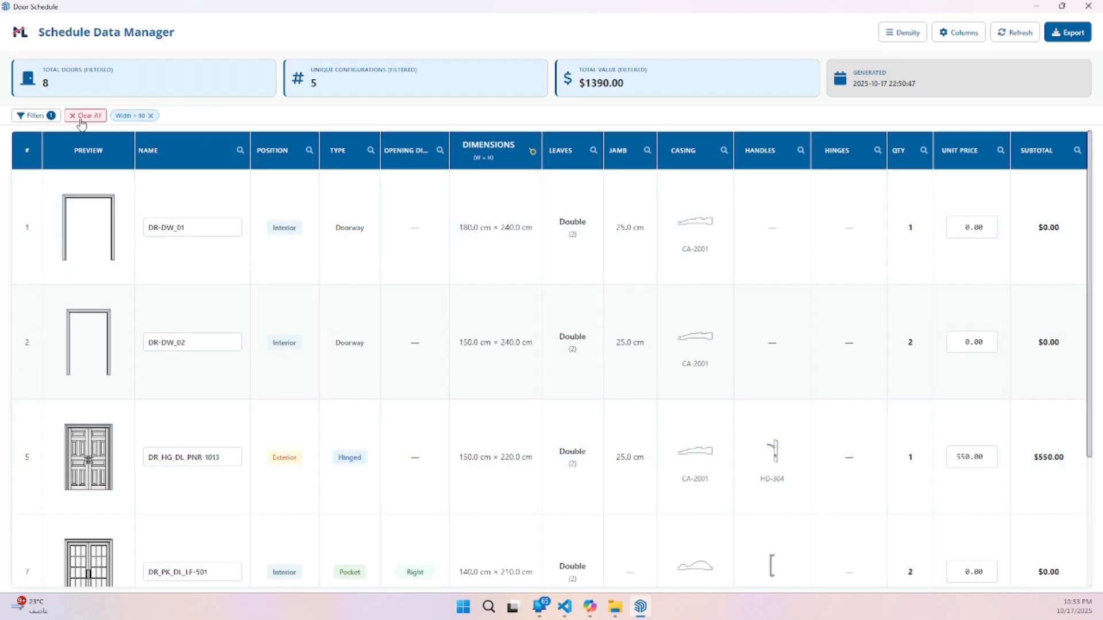
- Clear all remaining schedule filters and review the complete list of door types with their totals
left_click(81, 115)
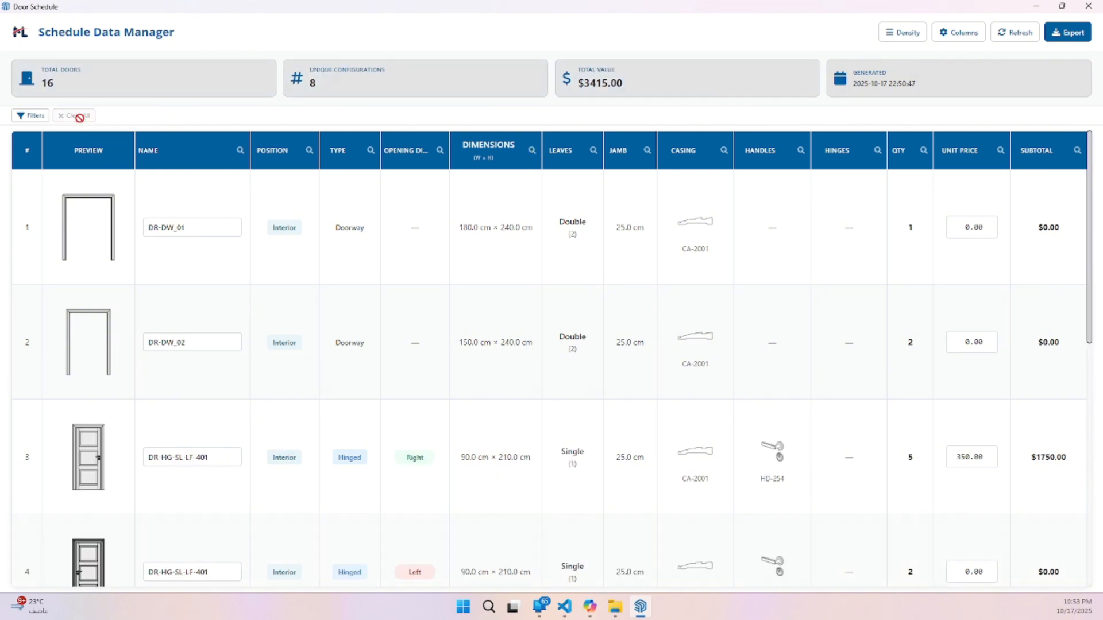
scroll(394, 269, "down", 8)
scroll(395, 271, "down", 2)
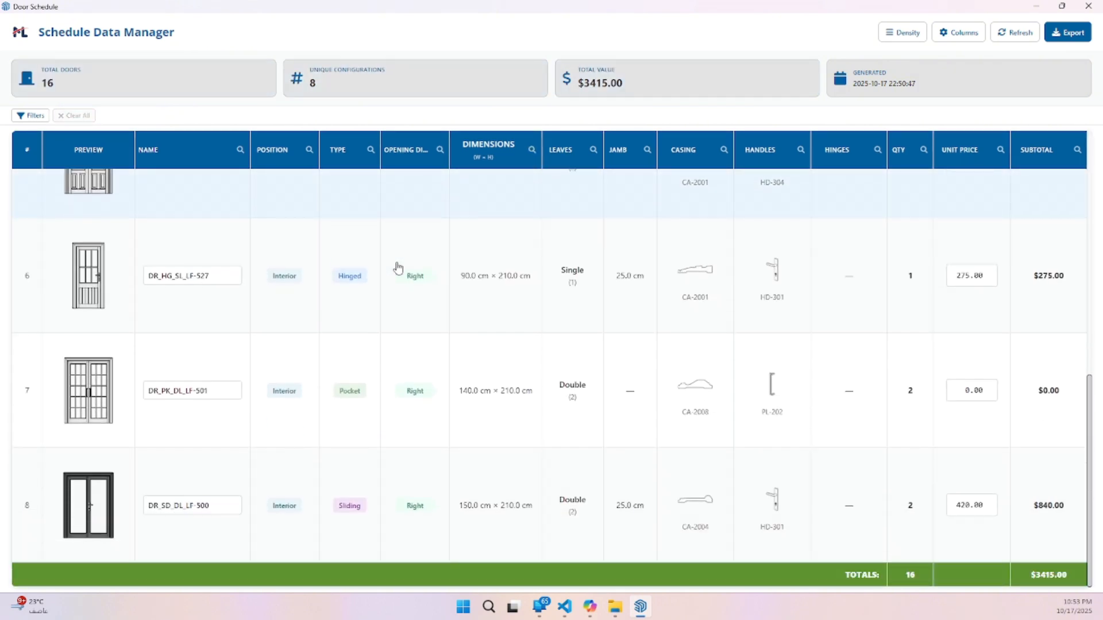
scroll(398, 268, "up", 10)
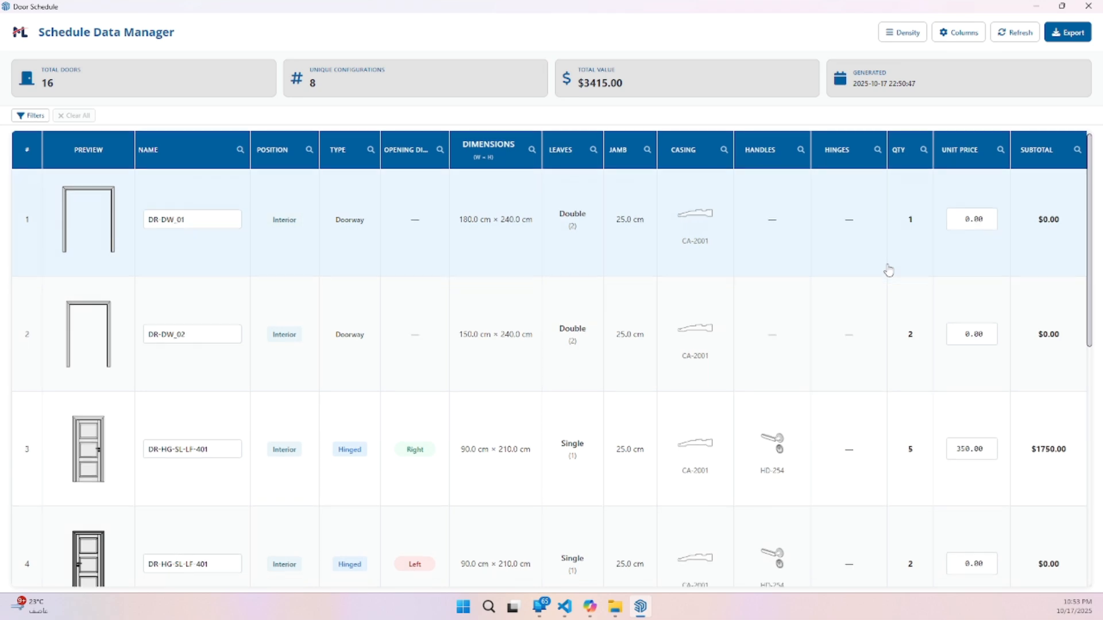
scroll(888, 272, "down", 2)
scroll(888, 272, "down", 5)
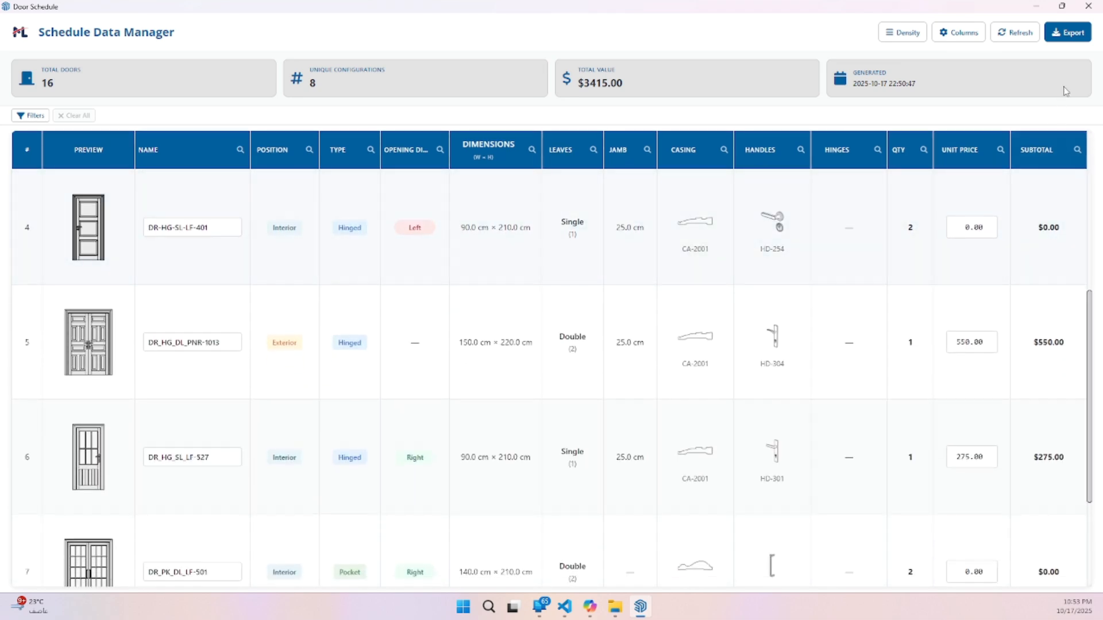
- Export the full door schedule as a CSV spreadsheet and check the table in door_schedule.csv in Excel
left_click(1072, 34)
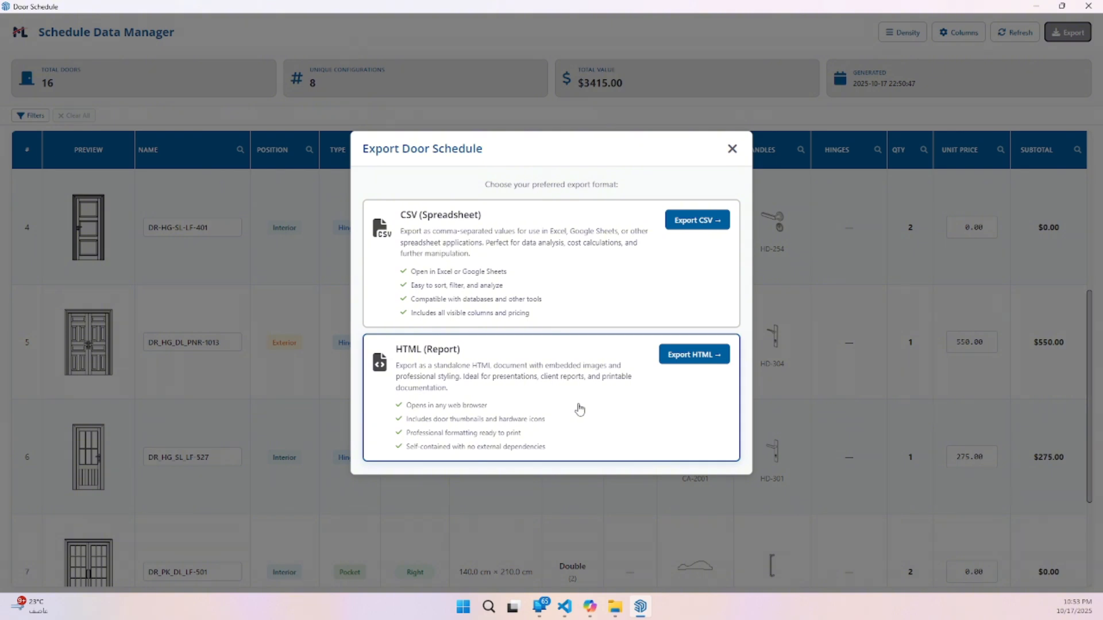
left_click(687, 222)
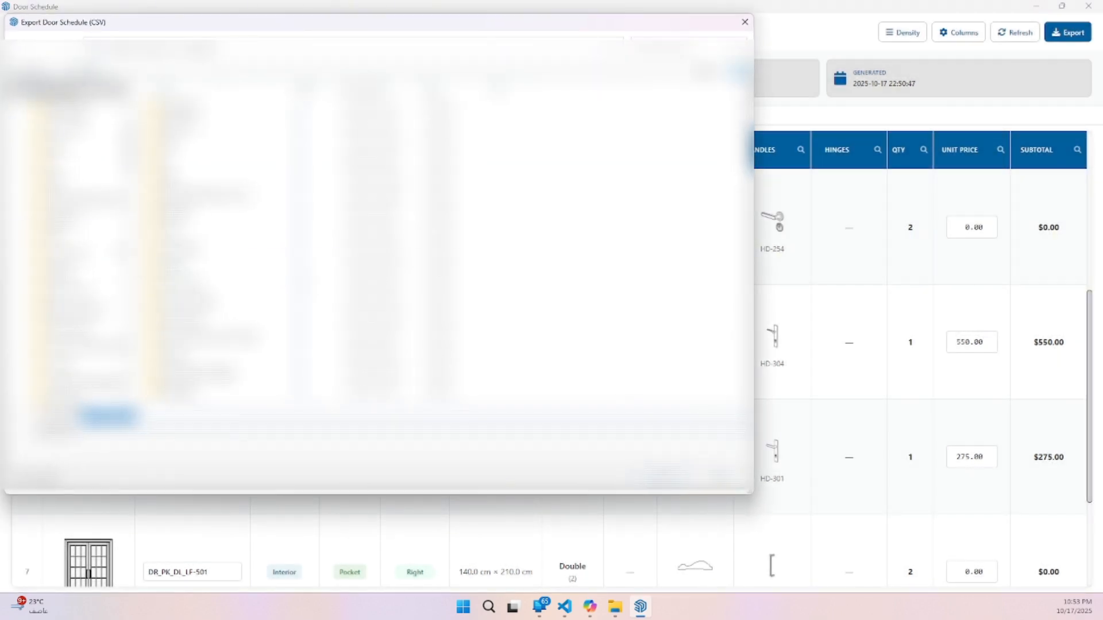
scroll(68, 253, "up", 10)
left_click(68, 235)
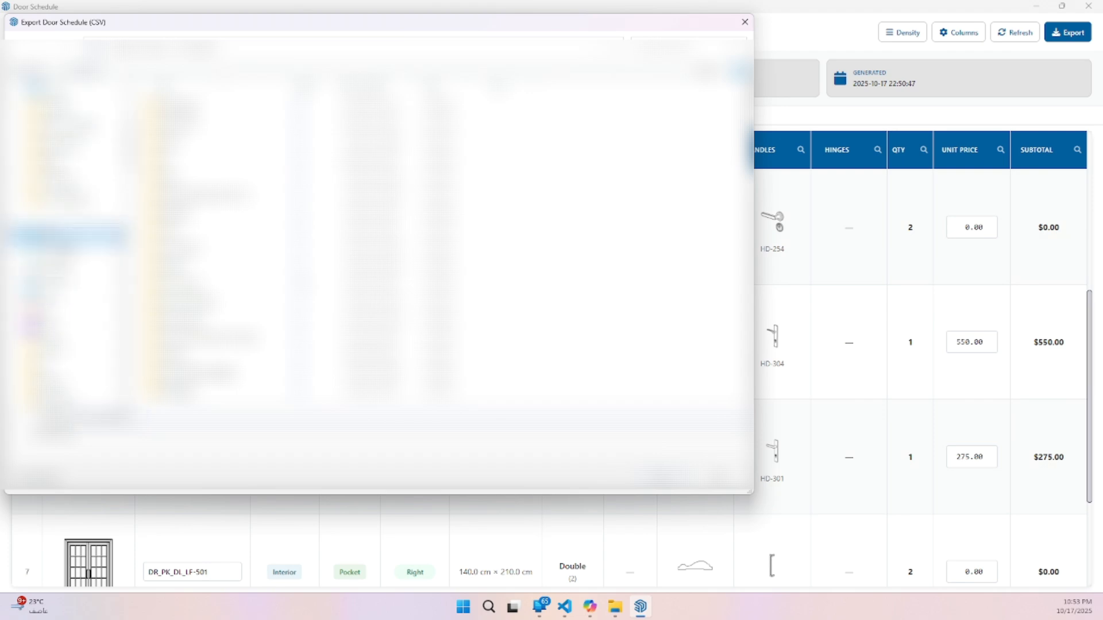
left_click(109, 417)
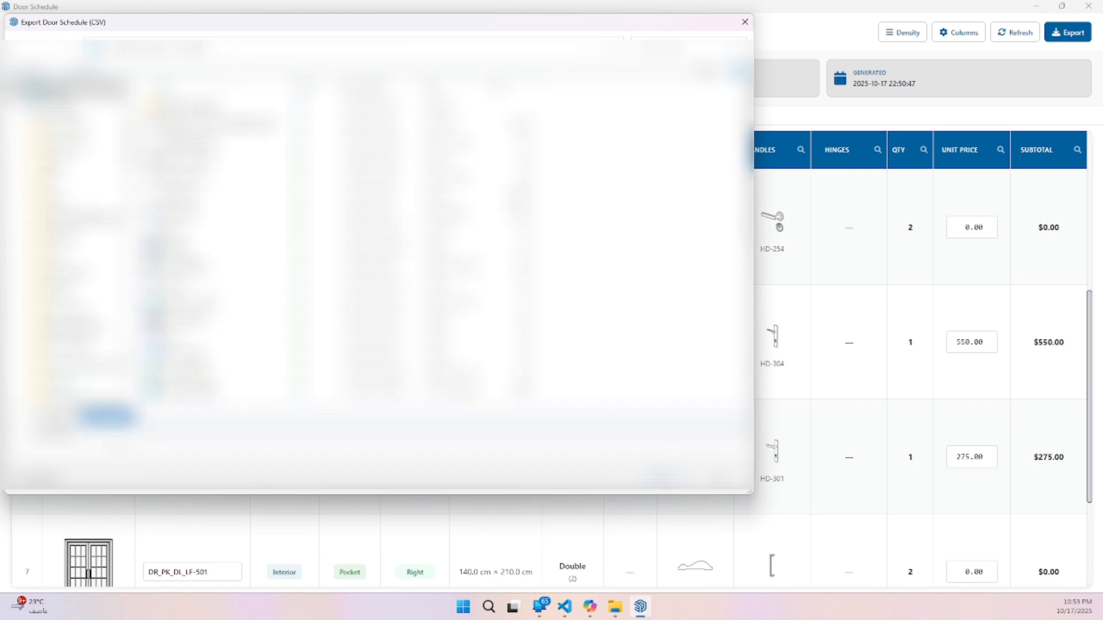
left_click(127, 416)
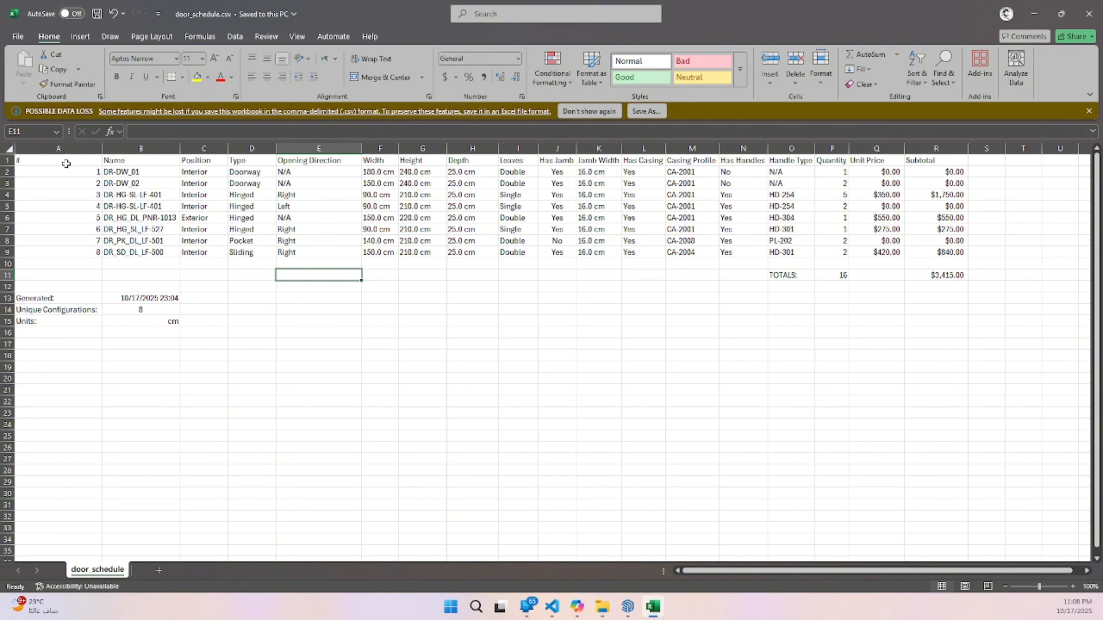
left_click_drag(66, 163, 932, 311)
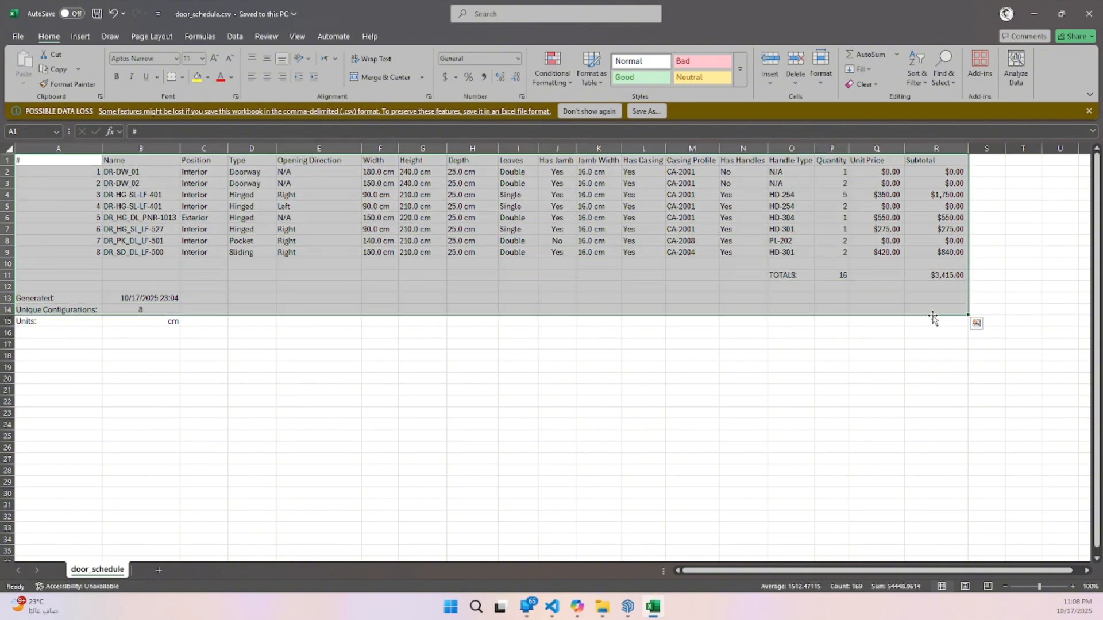
left_click(933, 373)
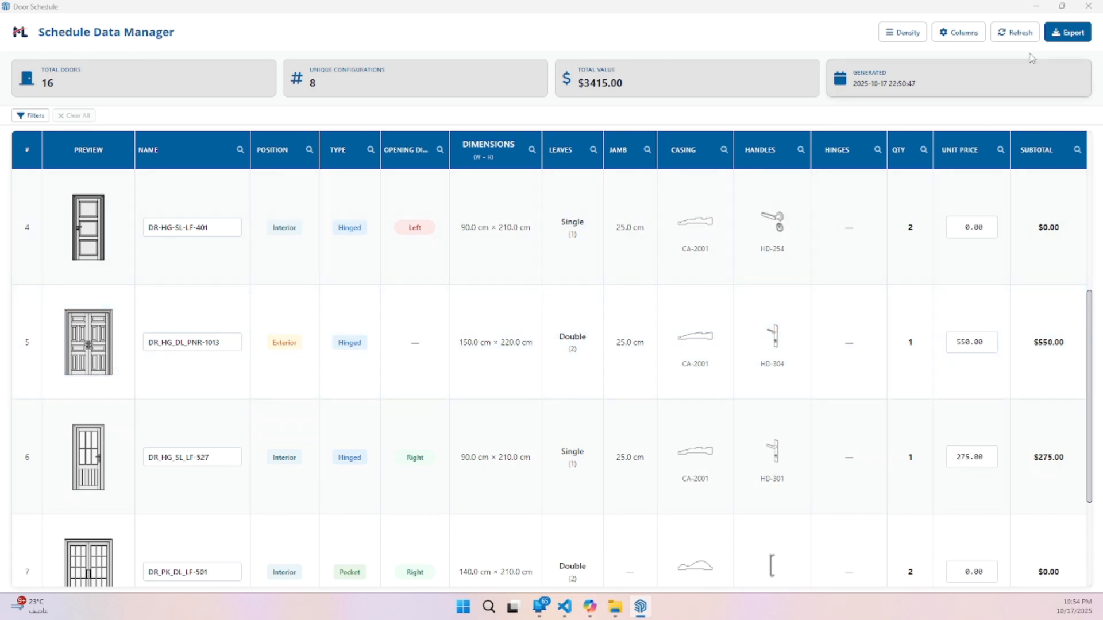
left_click(1067, 32)
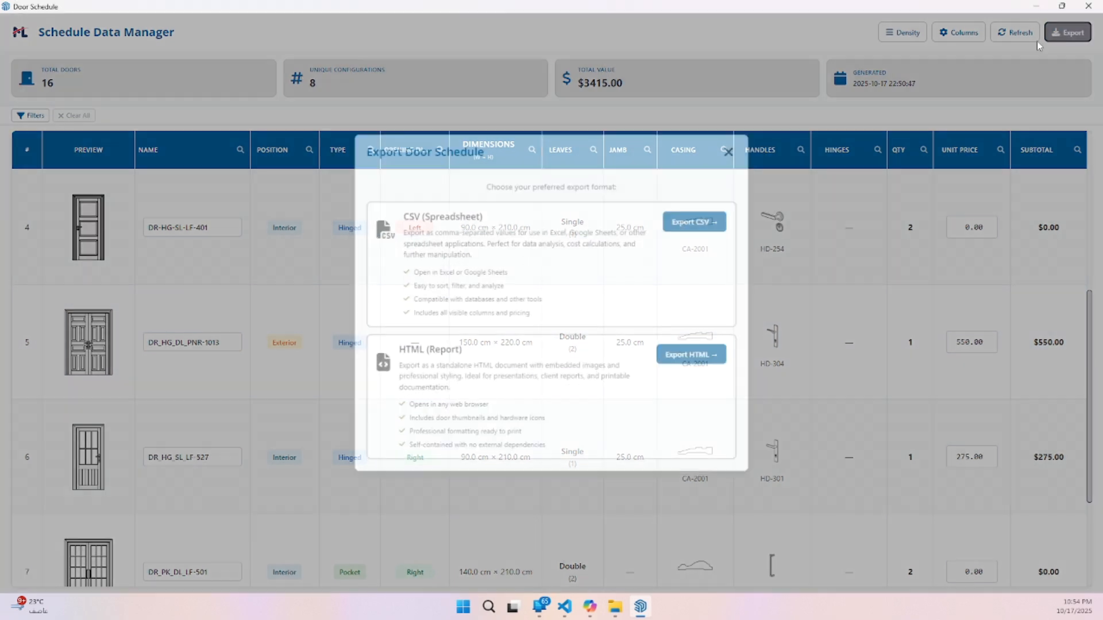
left_click(592, 369)
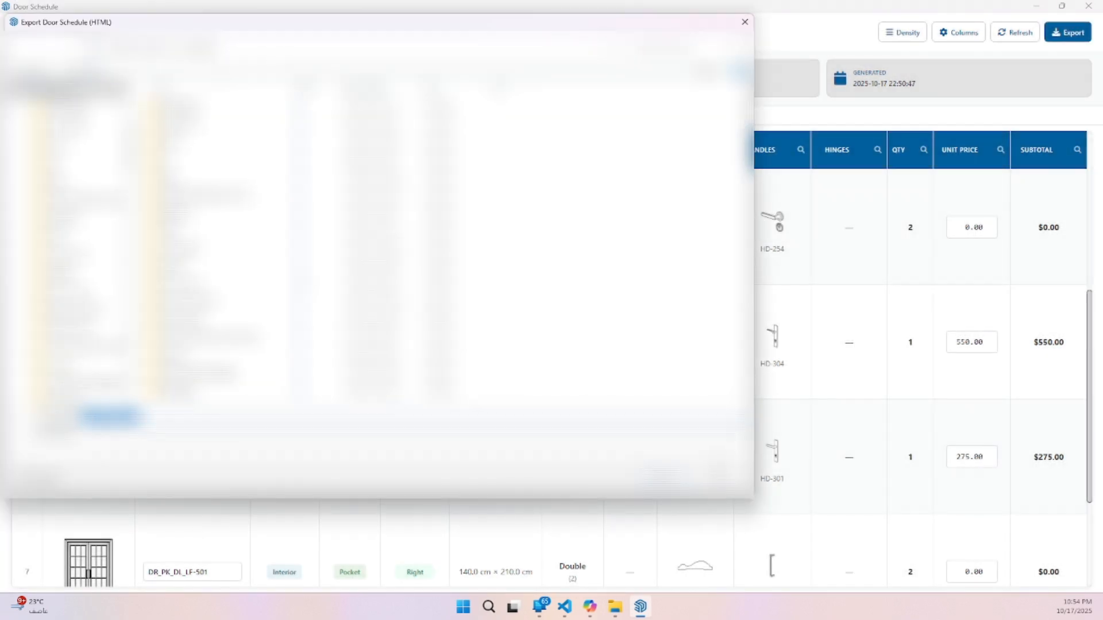
left_click(718, 477)
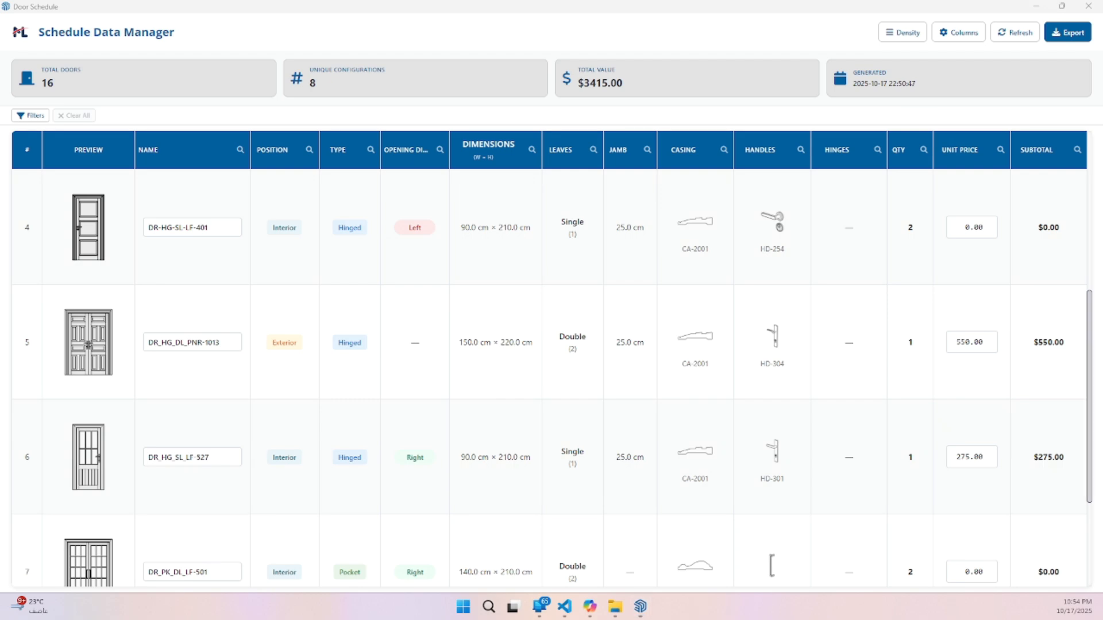
- Review the earlier door_schedule.html report in the browser down to its totals, and return to the schedule manager
left_click_drag(443, 184, 488, 4)
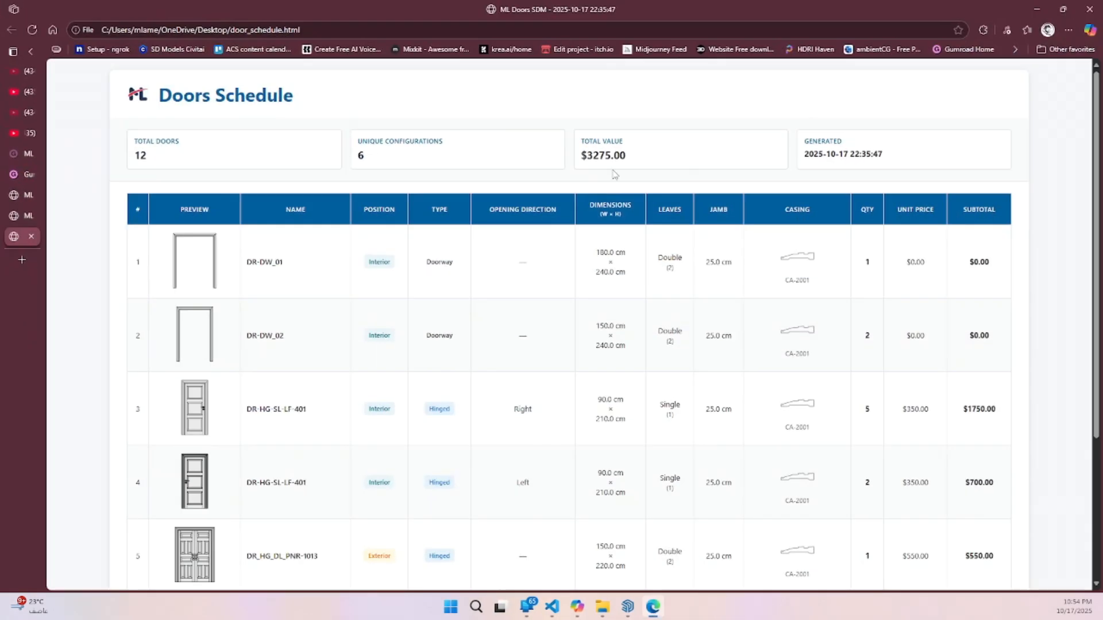
scroll(632, 240, "down", 2)
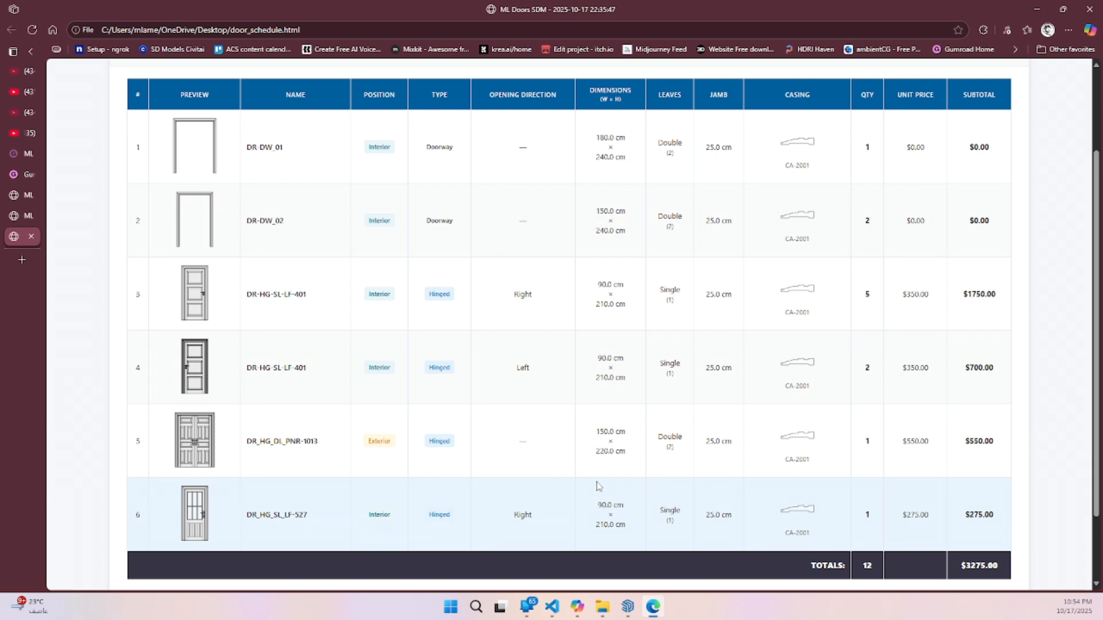
scroll(941, 101, "up", 3)
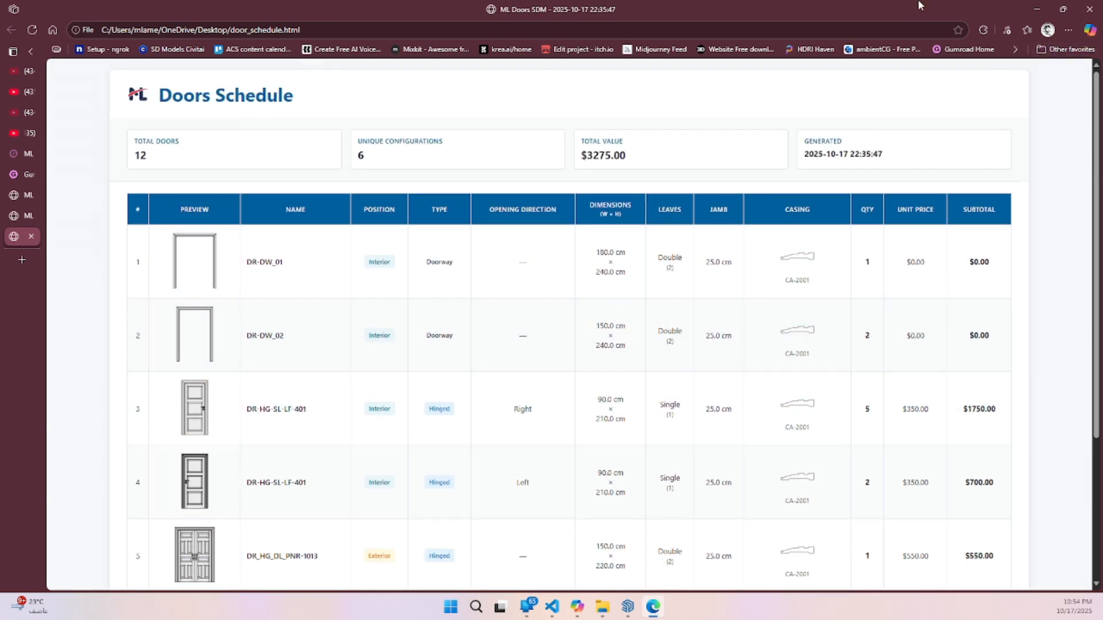
left_click_drag(921, 6, 0, 138)
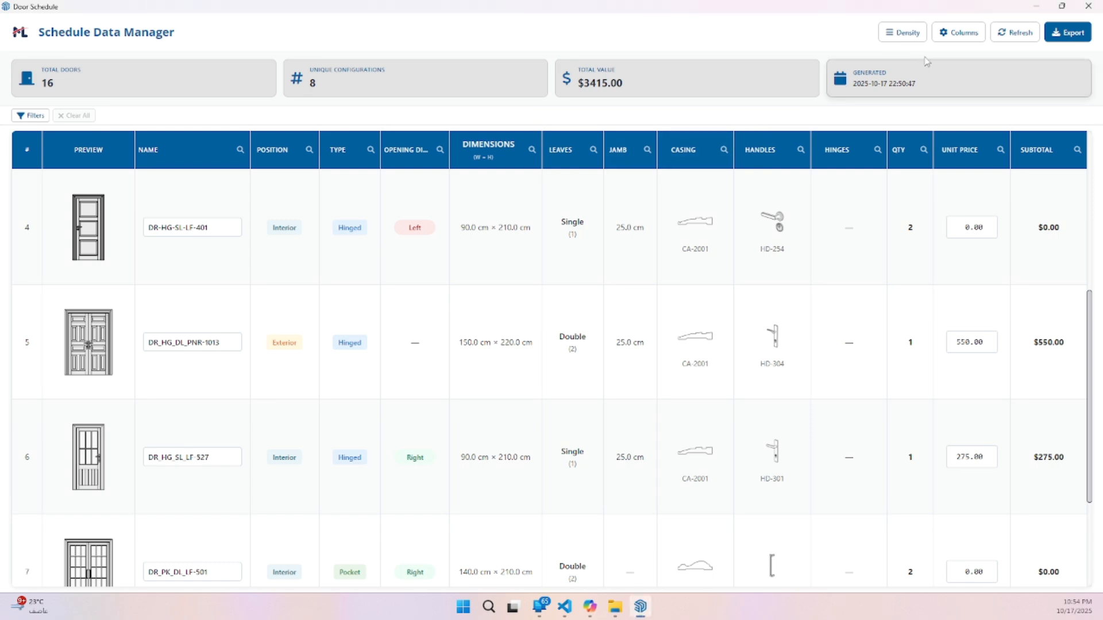
- Hide the Hinges and Handles columns in the door schedule
left_click(959, 33)
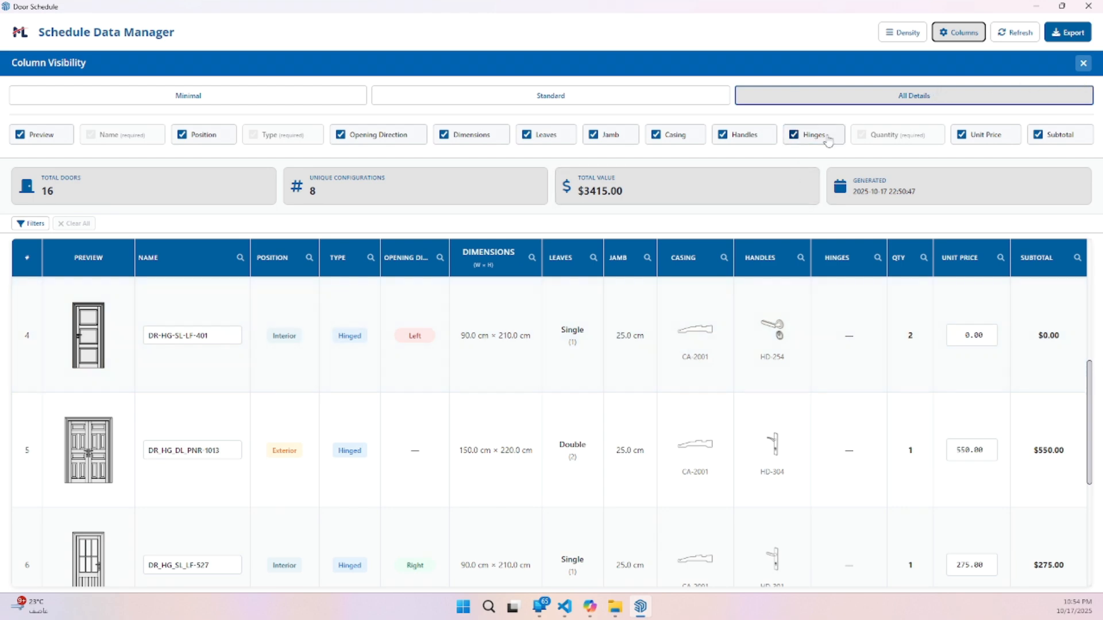
left_click(793, 136)
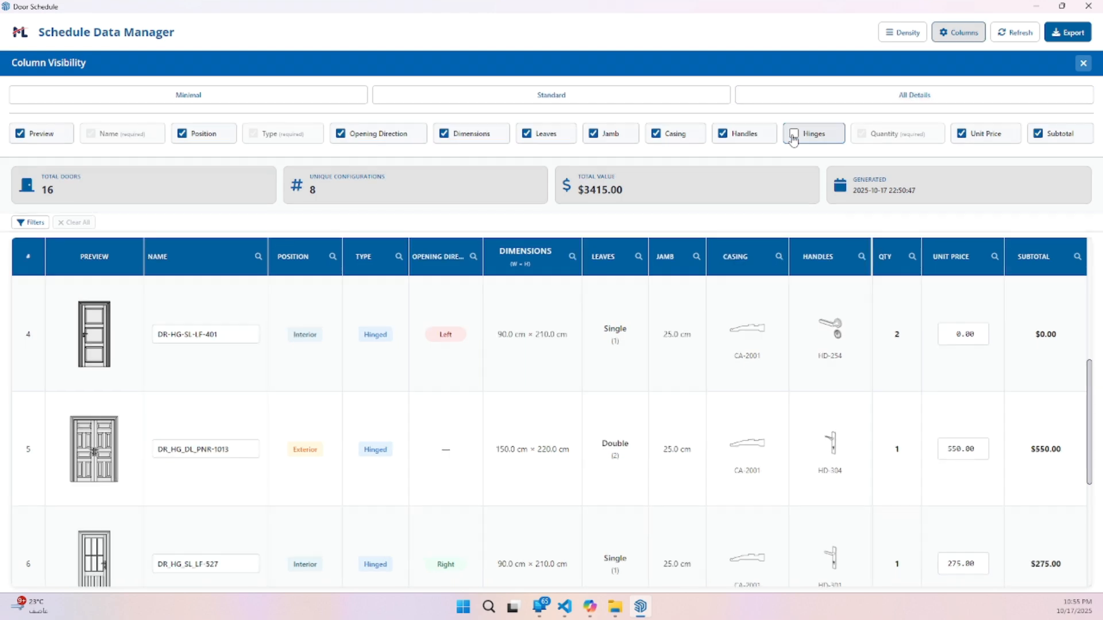
left_click(725, 135)
left_click(1083, 64)
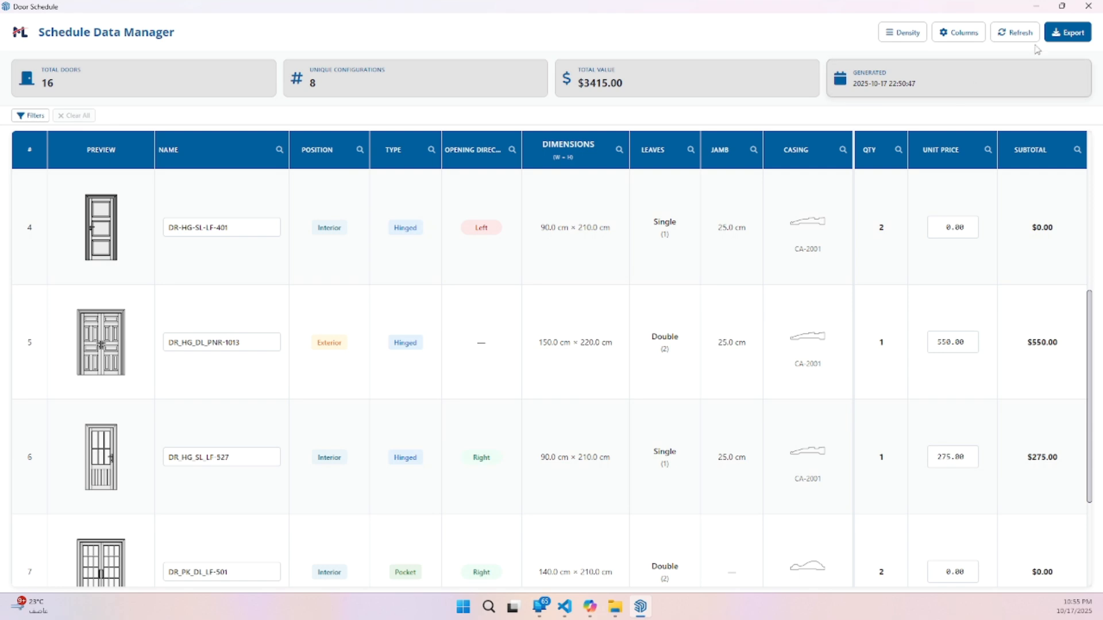
- Export the schedule as an HTML report to the Desktop, replacing the existing door_schedule.html
left_click(1067, 32)
left_click(681, 356)
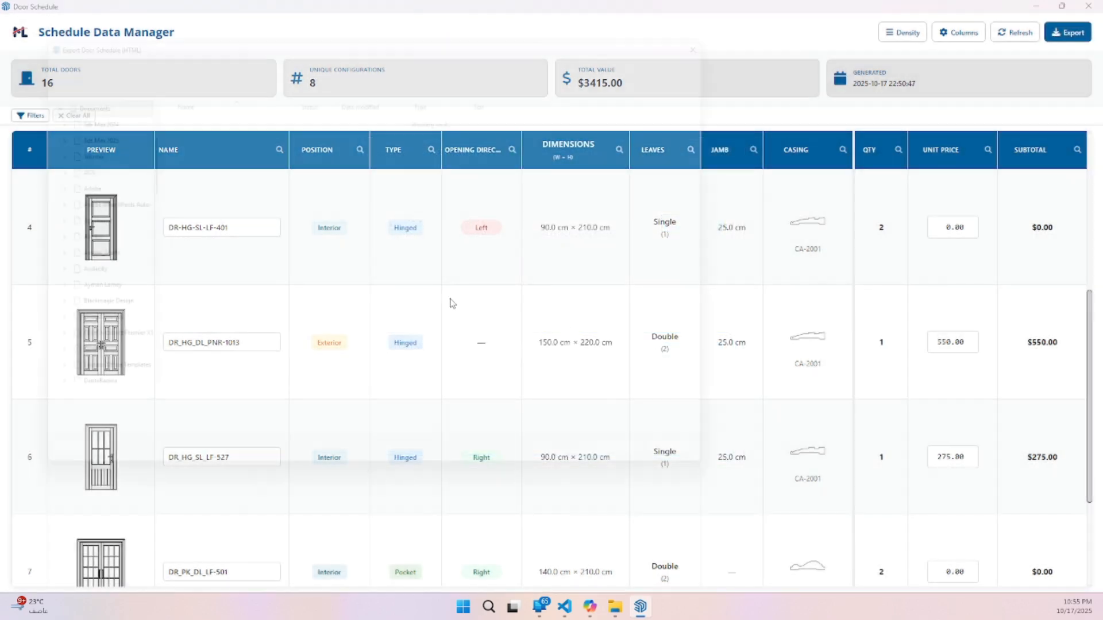
scroll(69, 327, "up", 2)
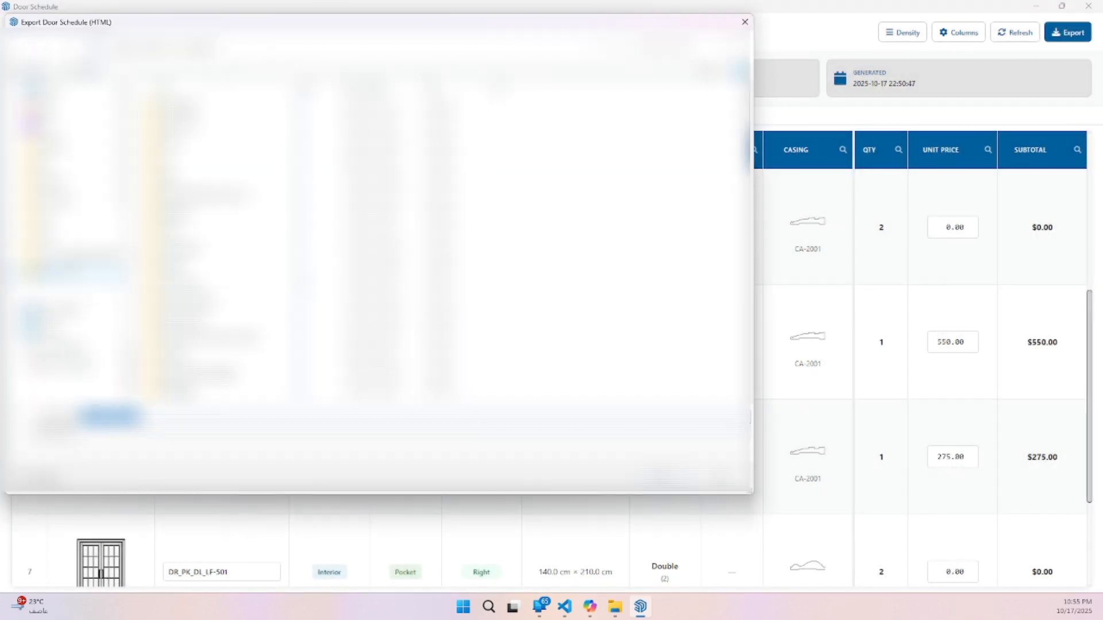
scroll(69, 97, "down", 2)
left_click(72, 219)
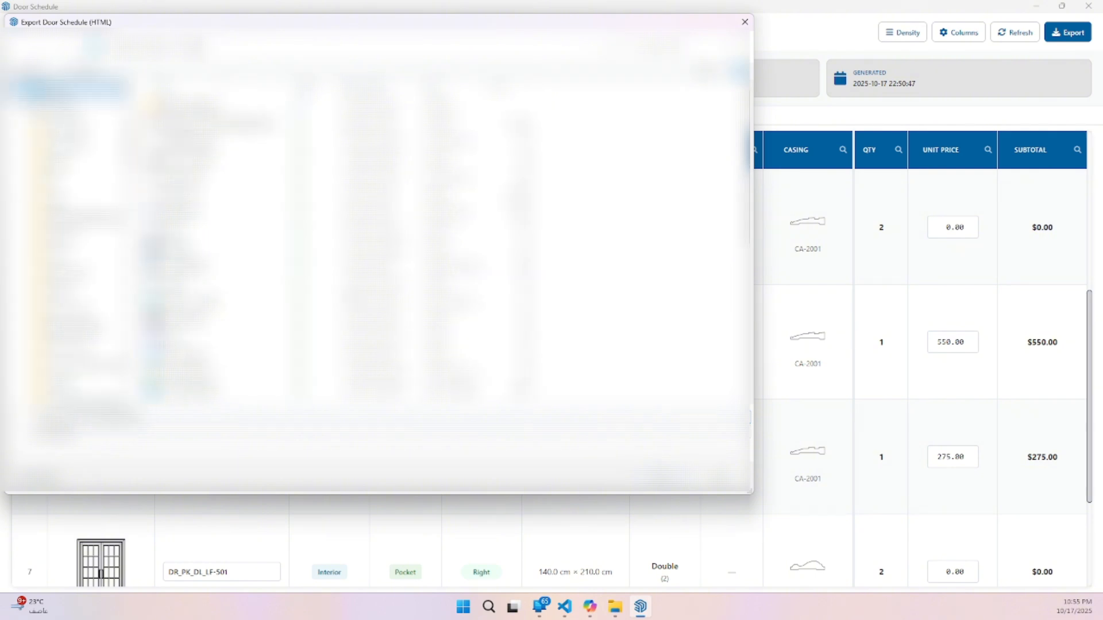
left_click(662, 478)
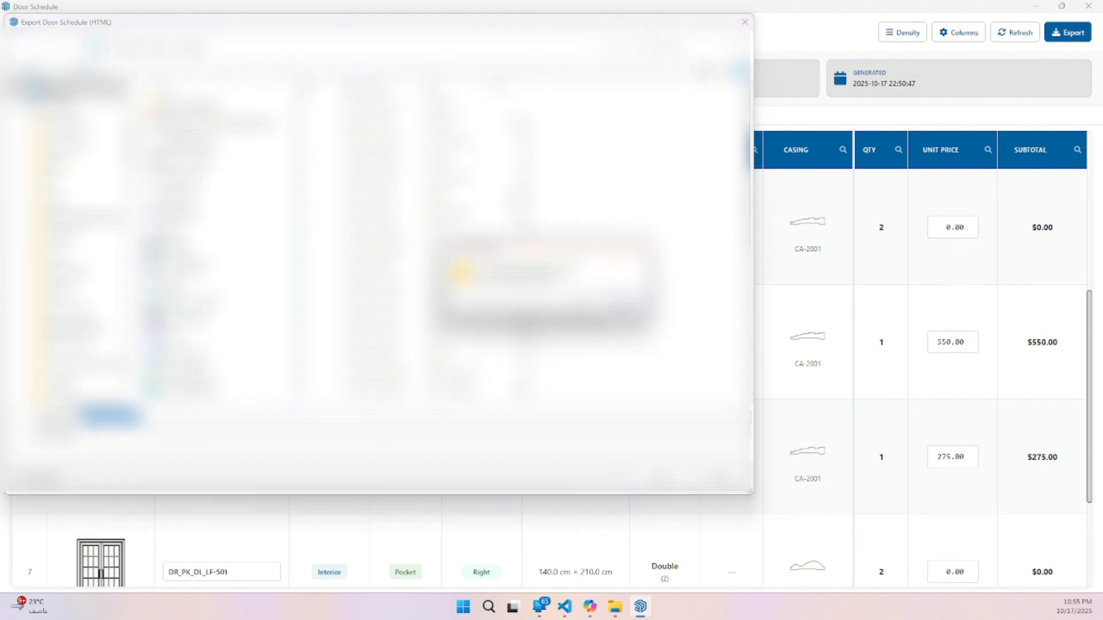
left_click(582, 301)
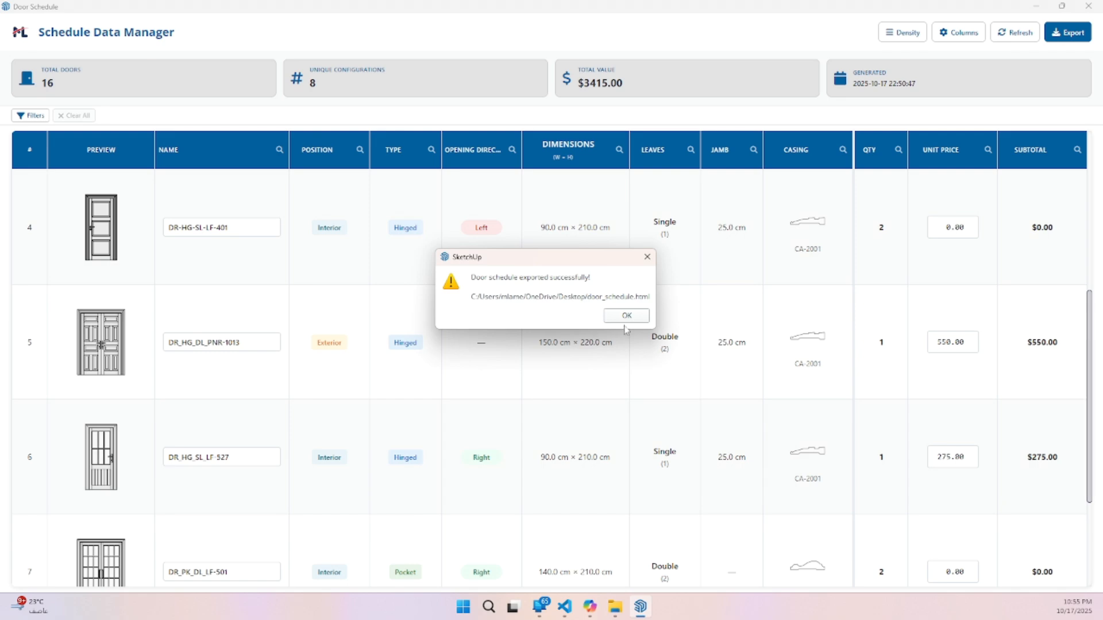
left_click(627, 316)
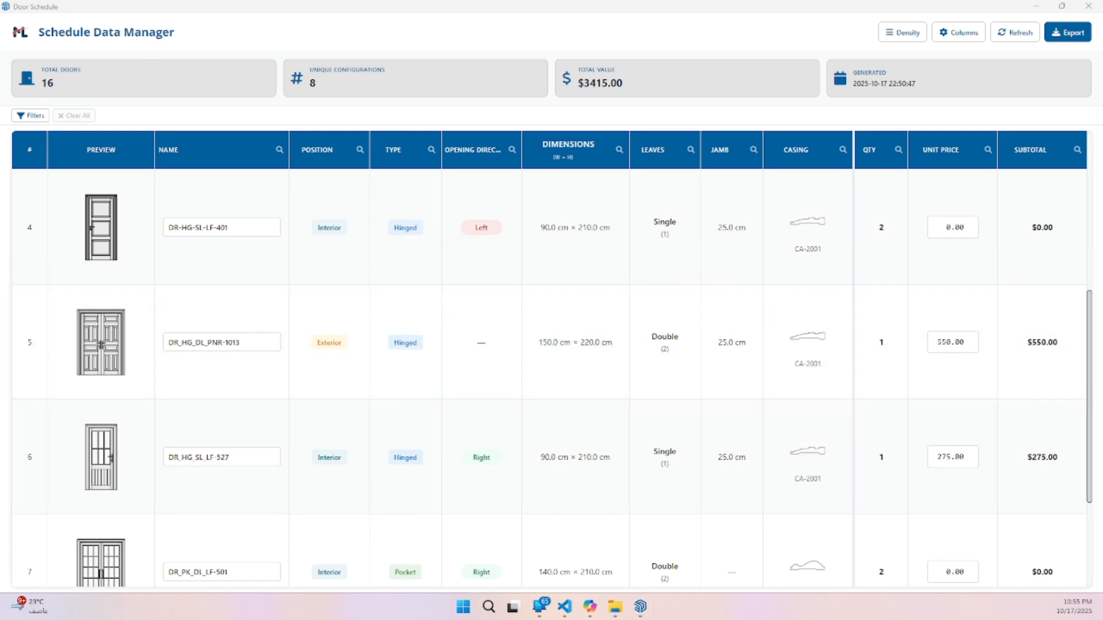
- Review the newly exported HTML report's columns, door rows and totals in the browser, and return to the schedule manager
scroll(793, 368, "down", 4)
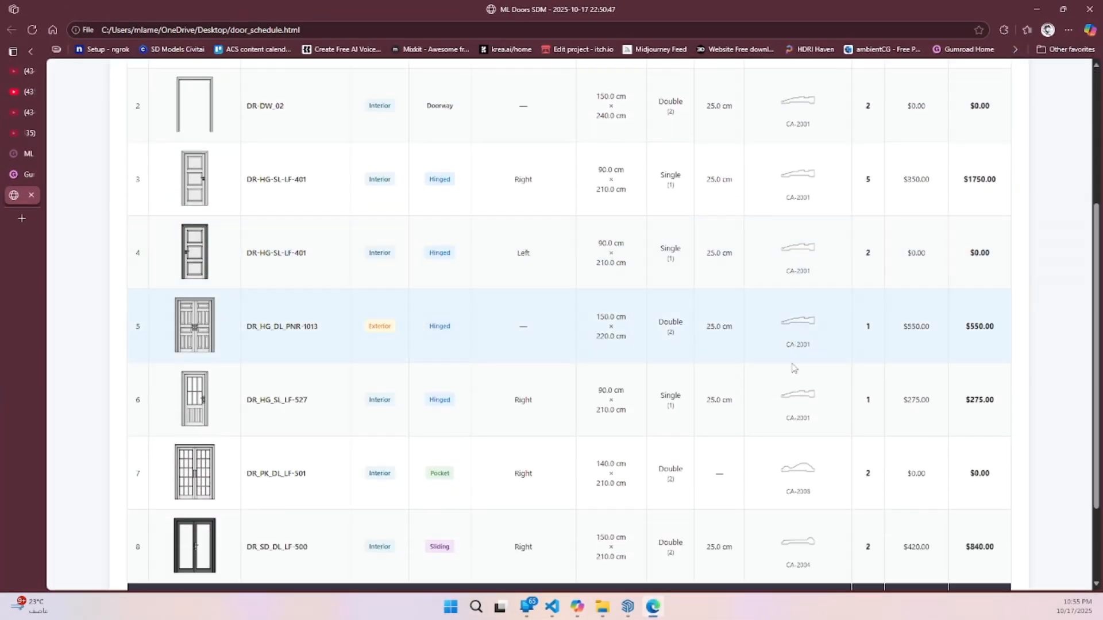
scroll(862, 287, "up", 3)
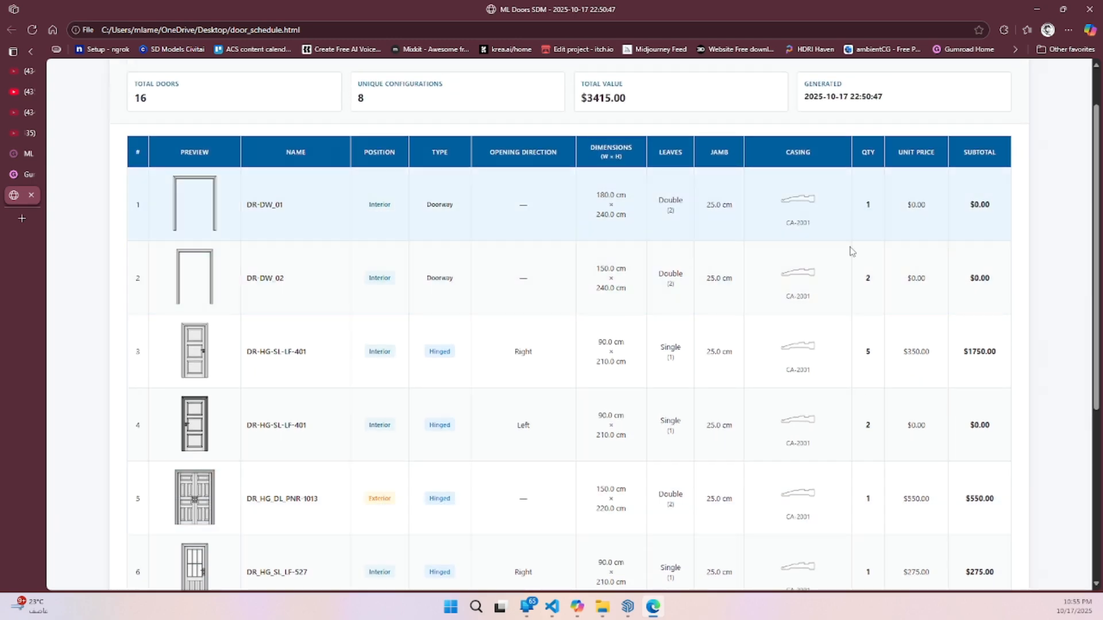
scroll(858, 402, "down", 4)
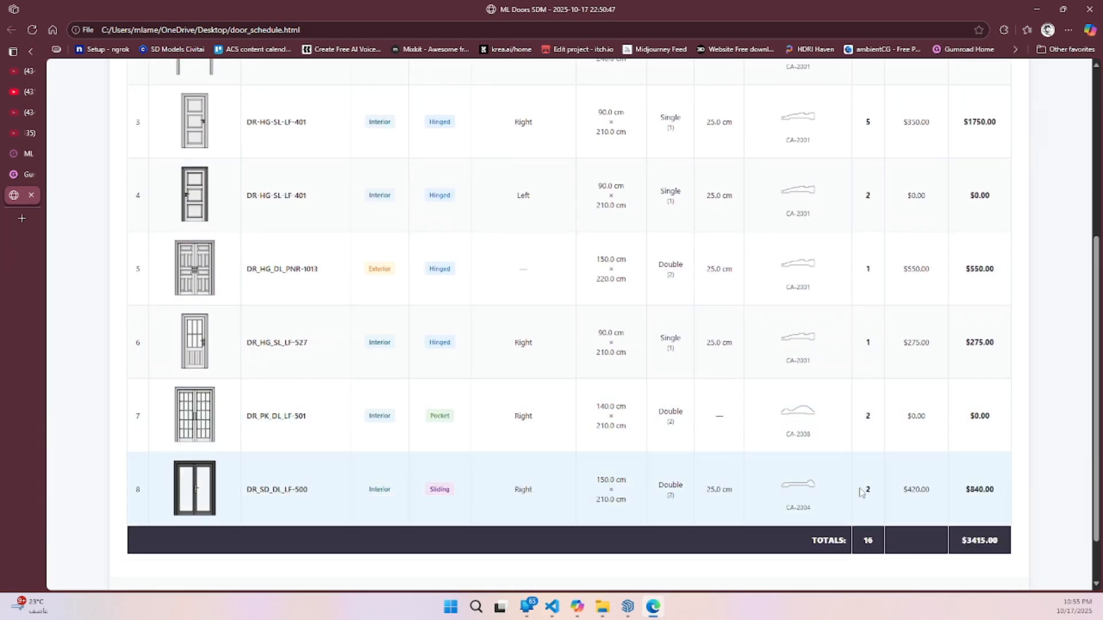
scroll(860, 493, "up", 5)
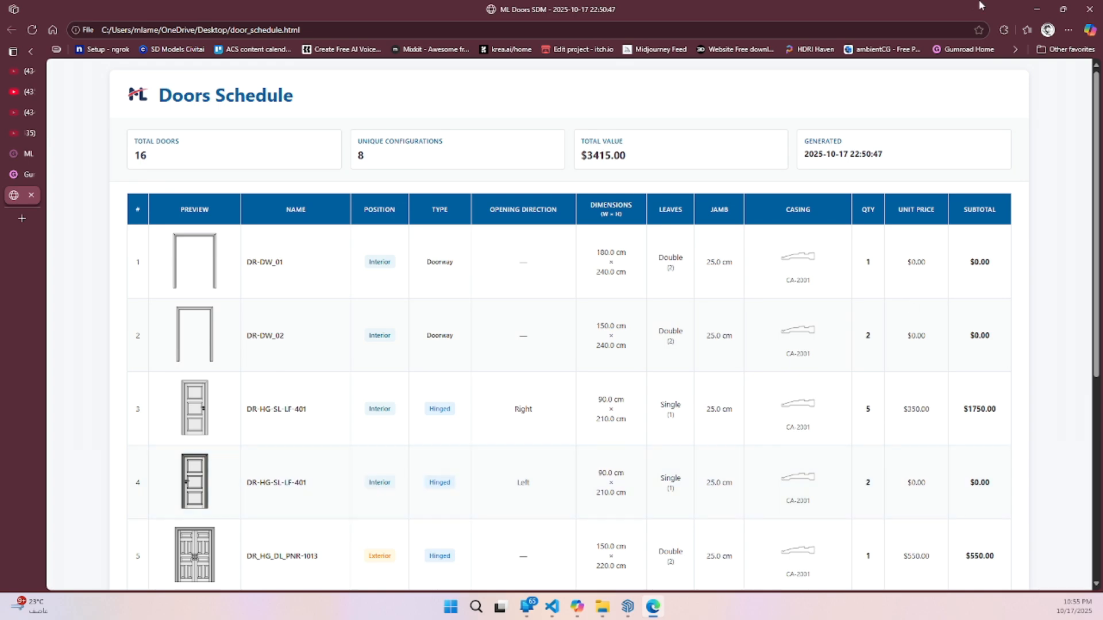
key("alt+F4")
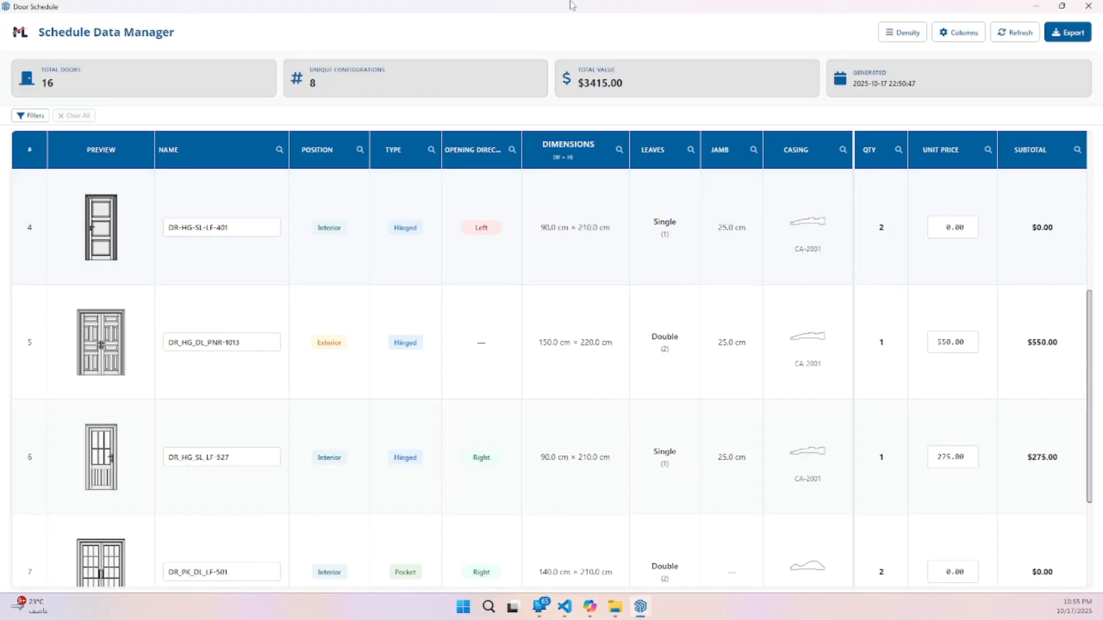
- Shrink the schedule window so the model is visible, and locate the doors of schedule rows 4 and 5 in the model
mouse_move(572, 14)
left_mouse_down()
mouse_move(687, 138)
mouse_move(756, 156)
left_mouse_up()
left_click_drag(977, 363, 1099, 363)
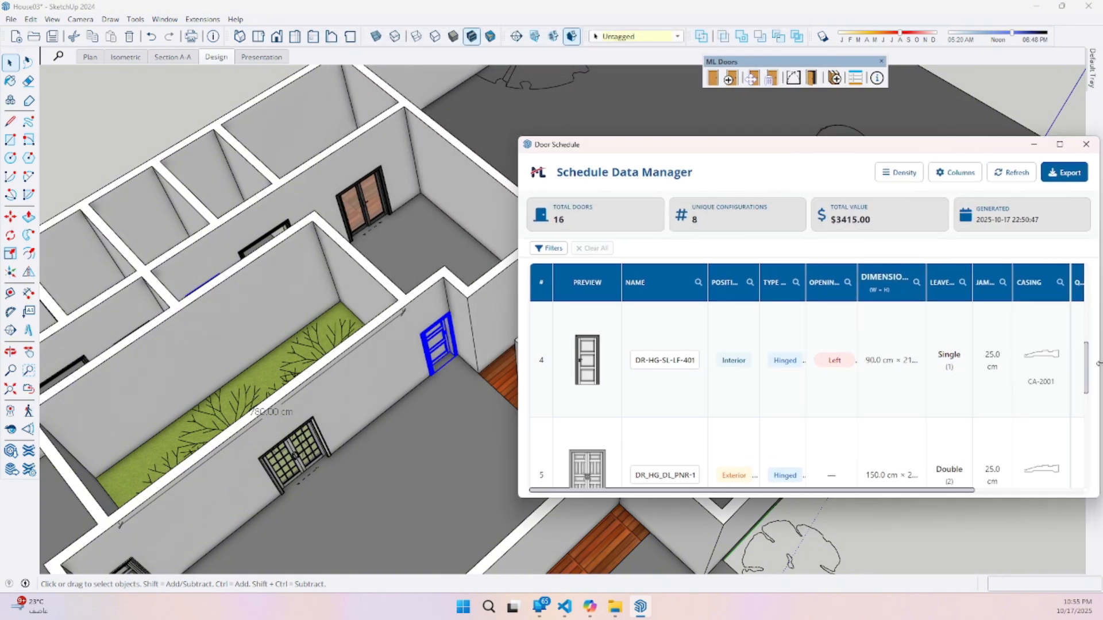
double_click(687, 389)
left_click(687, 442)
scroll(391, 253, "down", 5)
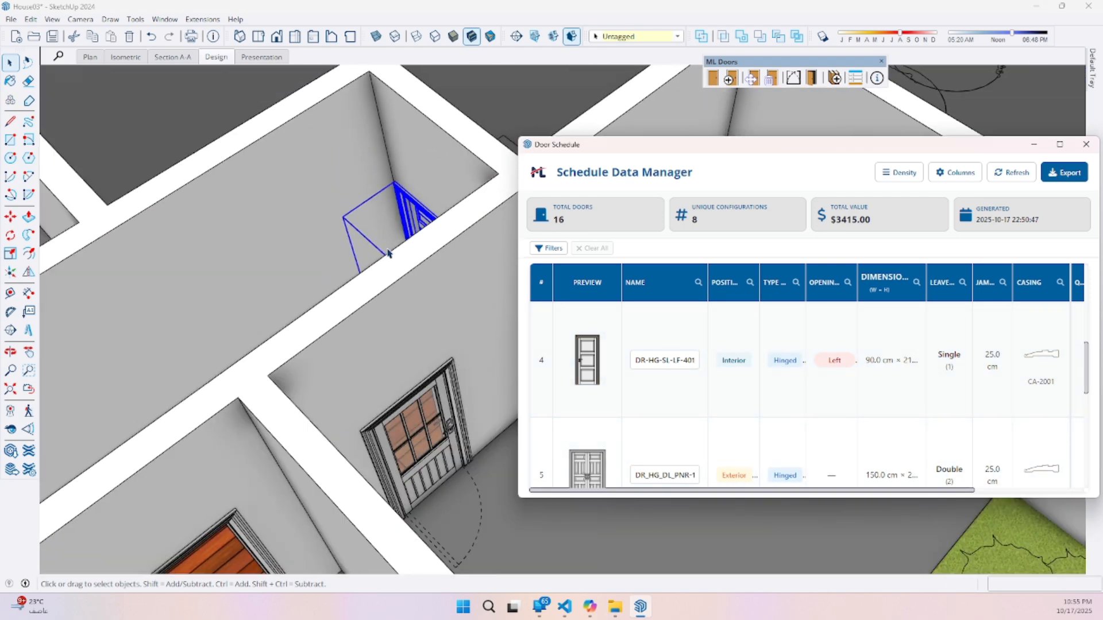
- Locate the interior hinged door DR_HG_SL_LF-527 from row 6 of the schedule in the house model
scroll(648, 384, "down", 4)
left_click(637, 394)
scroll(364, 290, "down", 6)
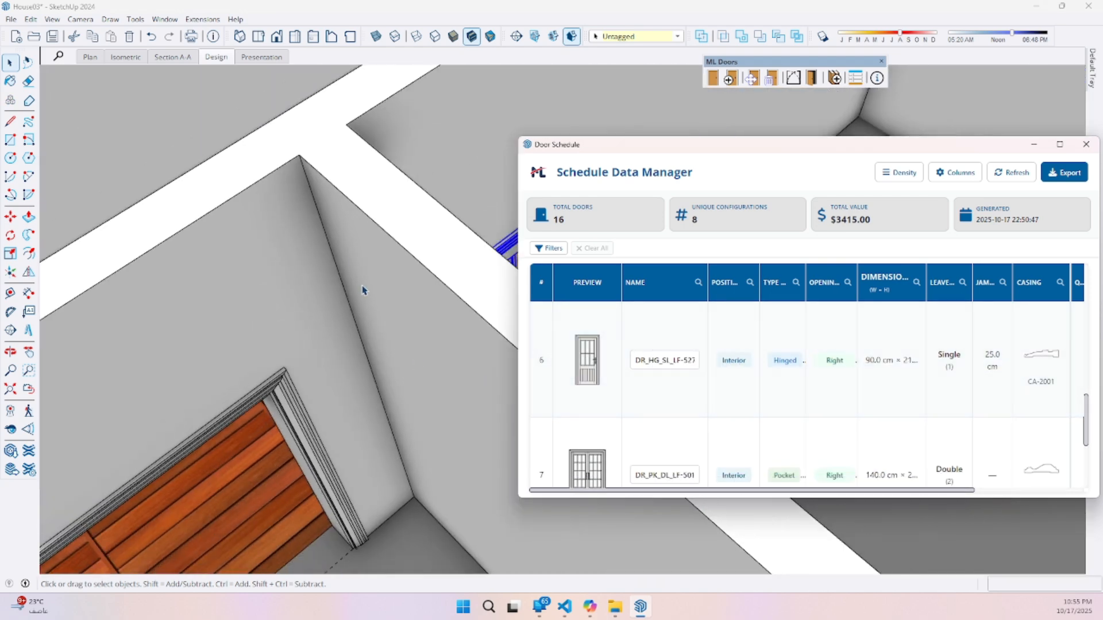
middle_click_drag(362, 271, 279, 268)
scroll(278, 268, "down", 8)
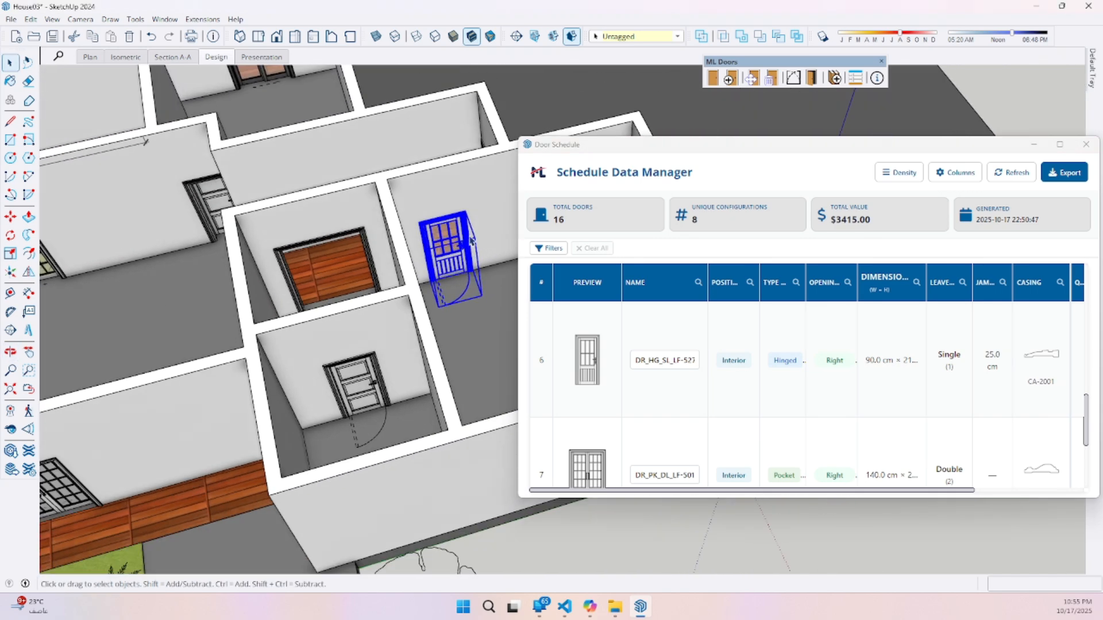
middle_click_drag(464, 234, 483, 253)
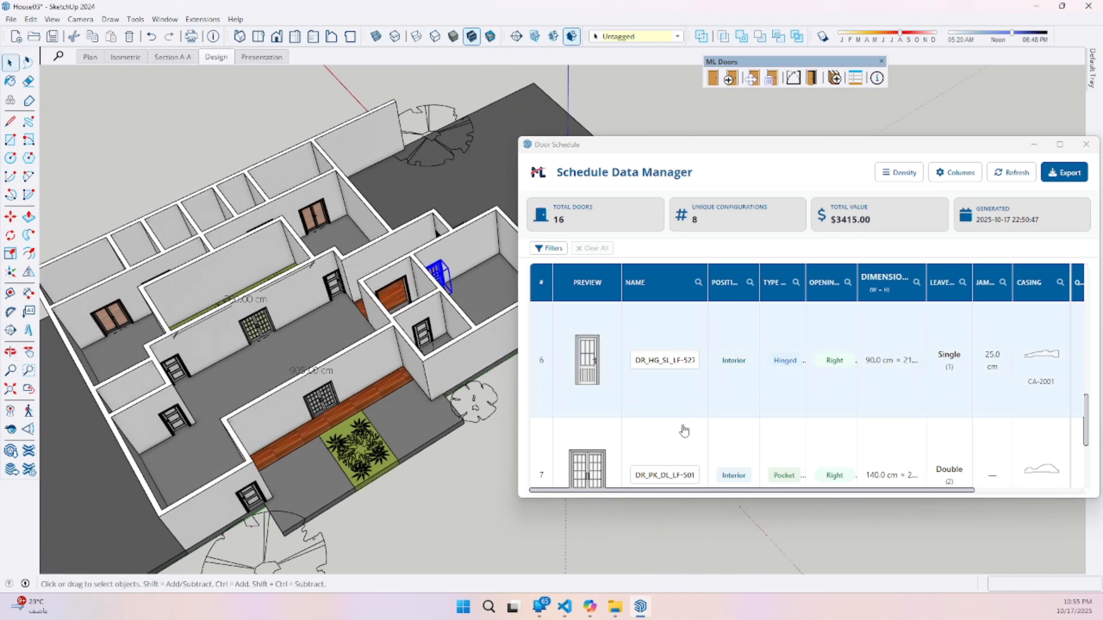
- Locate the double pocket doors DR_PK_DL_LF-501 from row 7 of the schedule in the house model
left_click(659, 449)
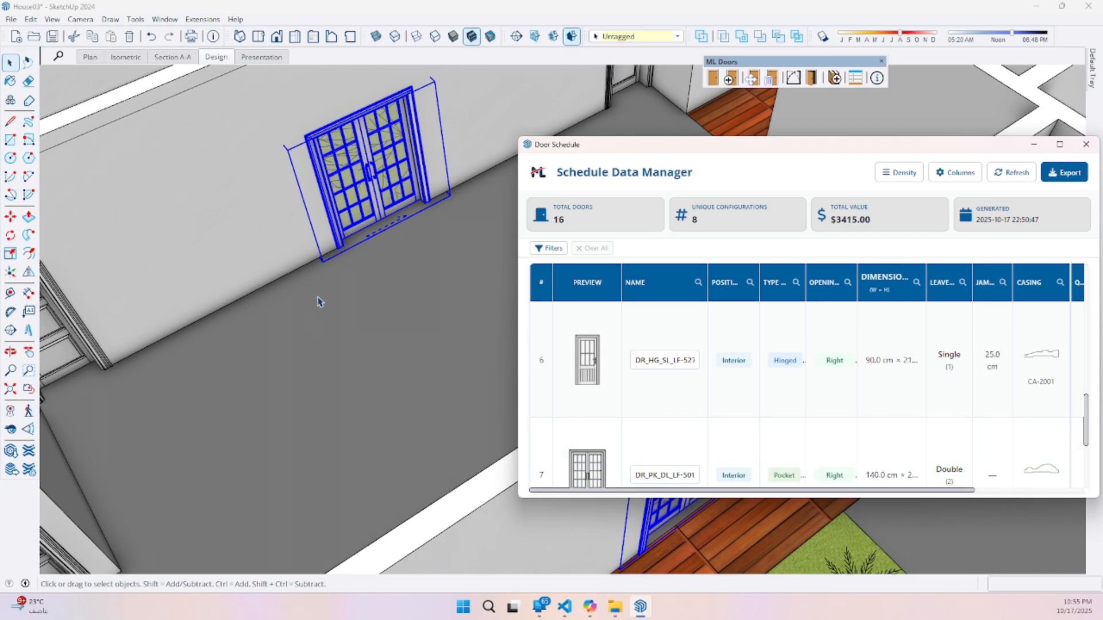
middle_click_drag(318, 303, 193, 285)
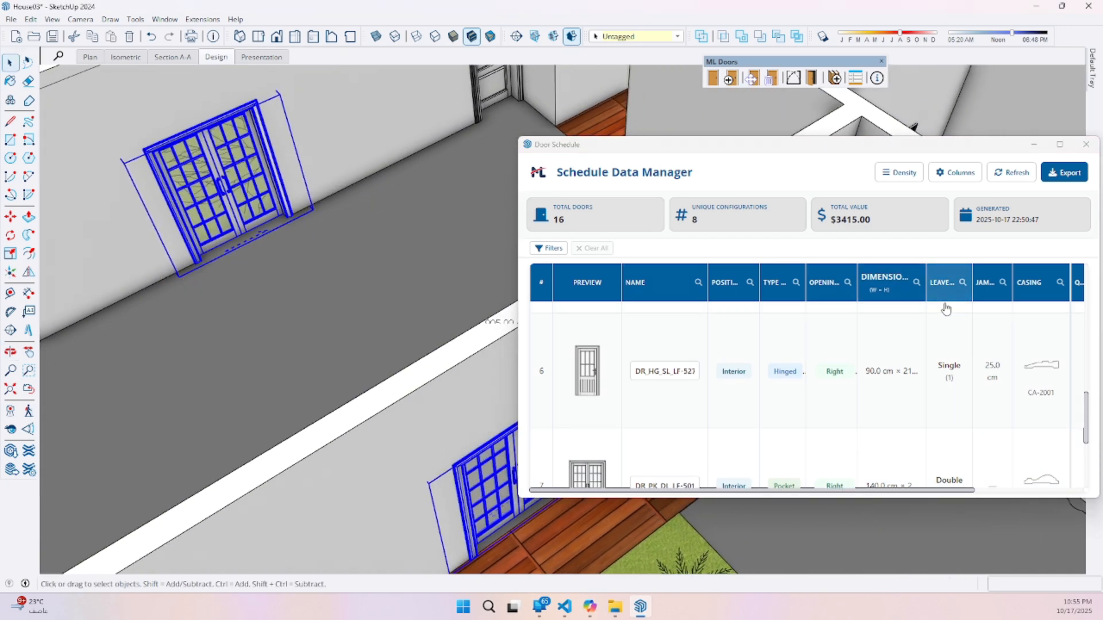
- Return to the schedule's upper rows and widen its window until the Qty, Unit Price and Subtotal columns fit
scroll(936, 328, "up", 5)
scroll(937, 332, "up", 2)
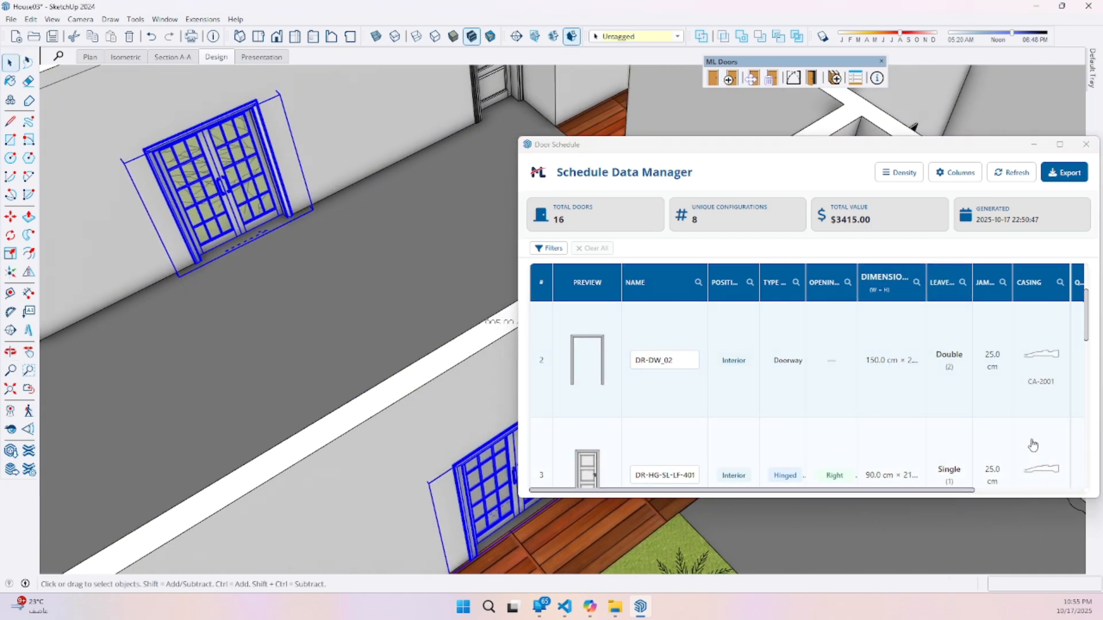
mouse_move(1042, 374)
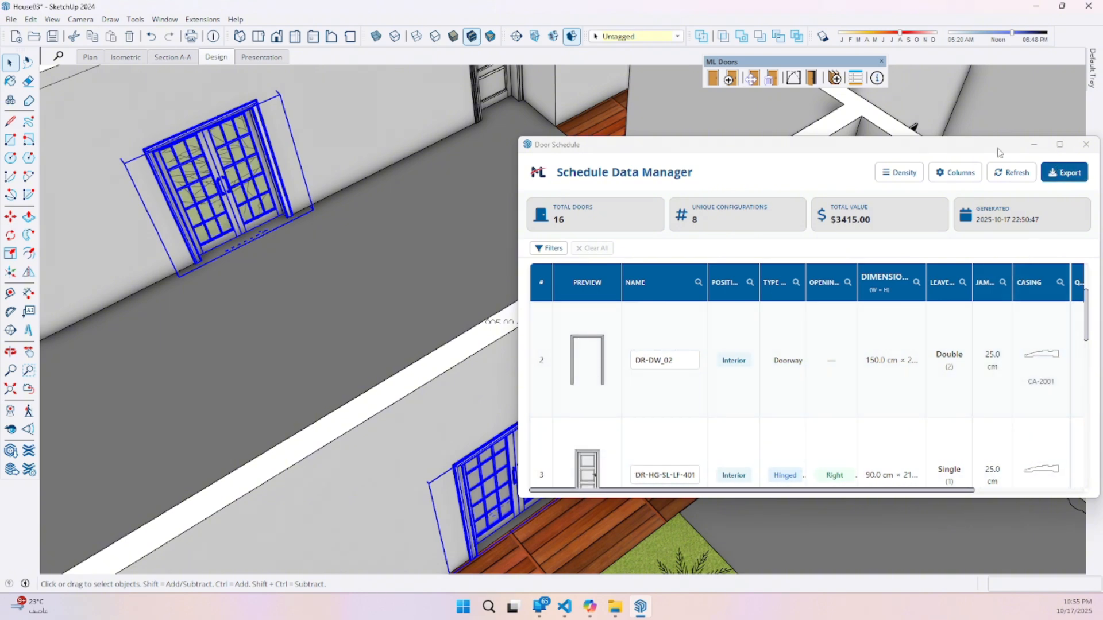
left_click_drag(1000, 152, 664, 139)
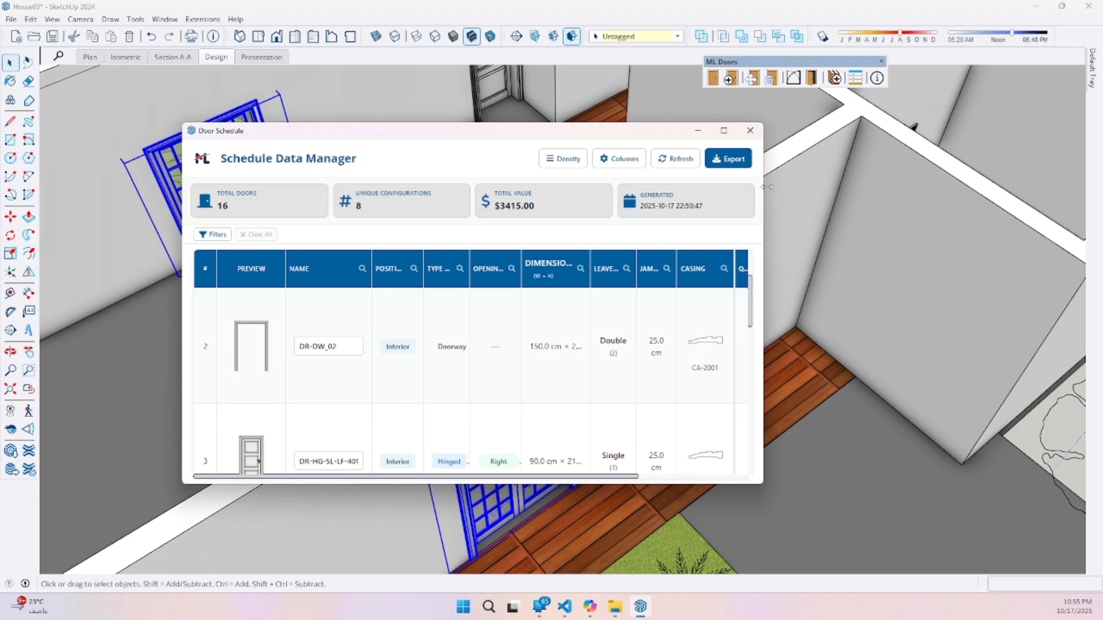
left_click_drag(764, 187, 962, 187)
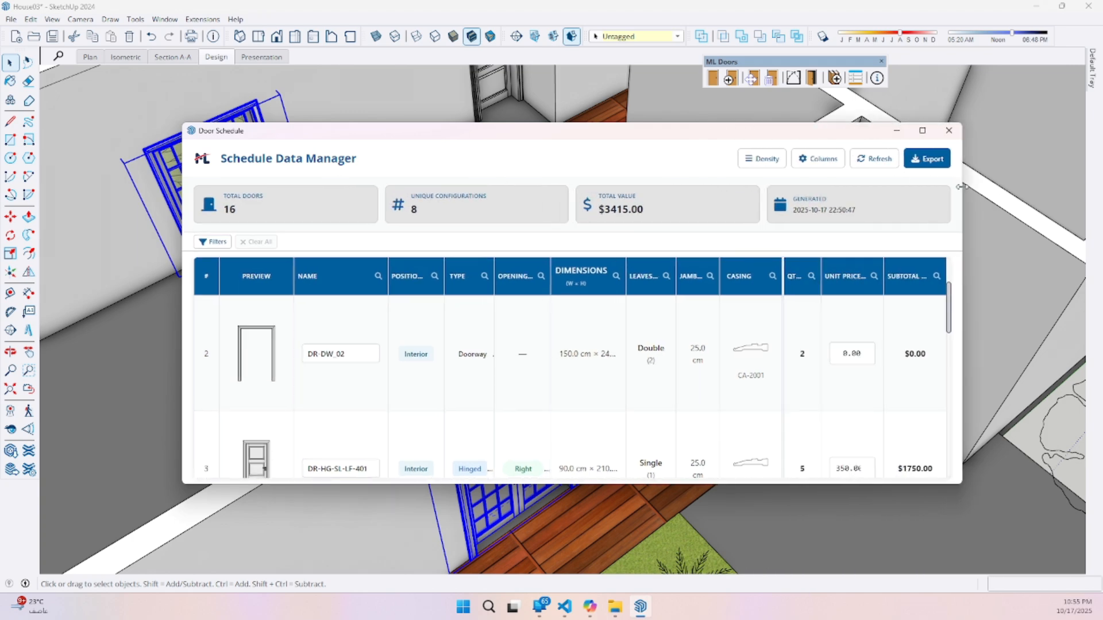
- Close the door schedule and deselect the pocket doors in the house model
left_click(949, 131)
scroll(572, 207, "down", 6)
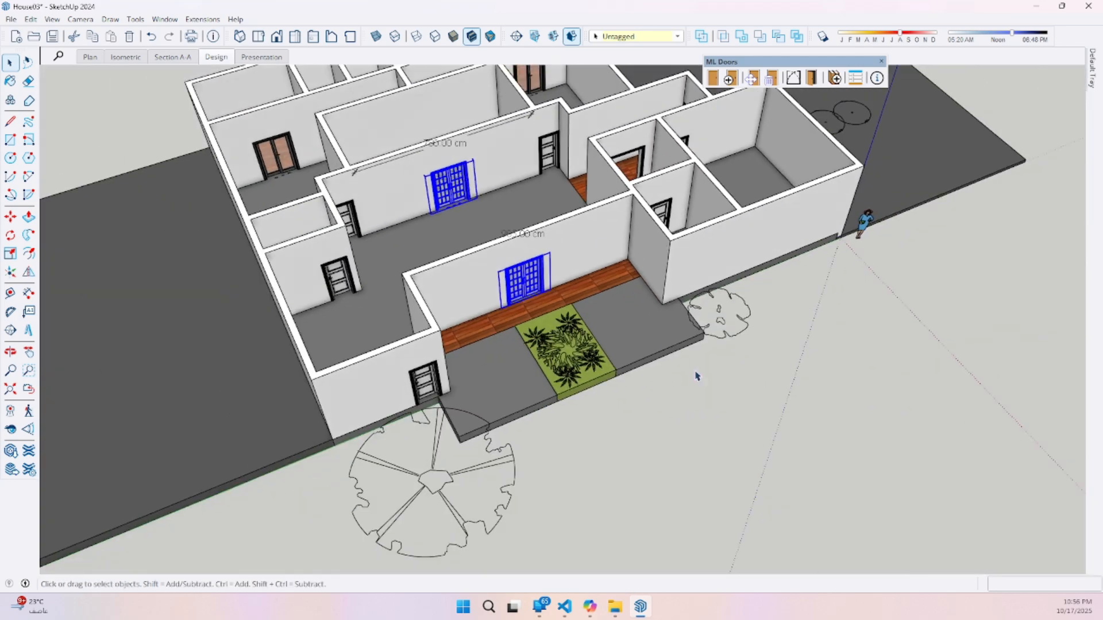
left_click(696, 376)
middle_click_drag(696, 377, 691, 137)
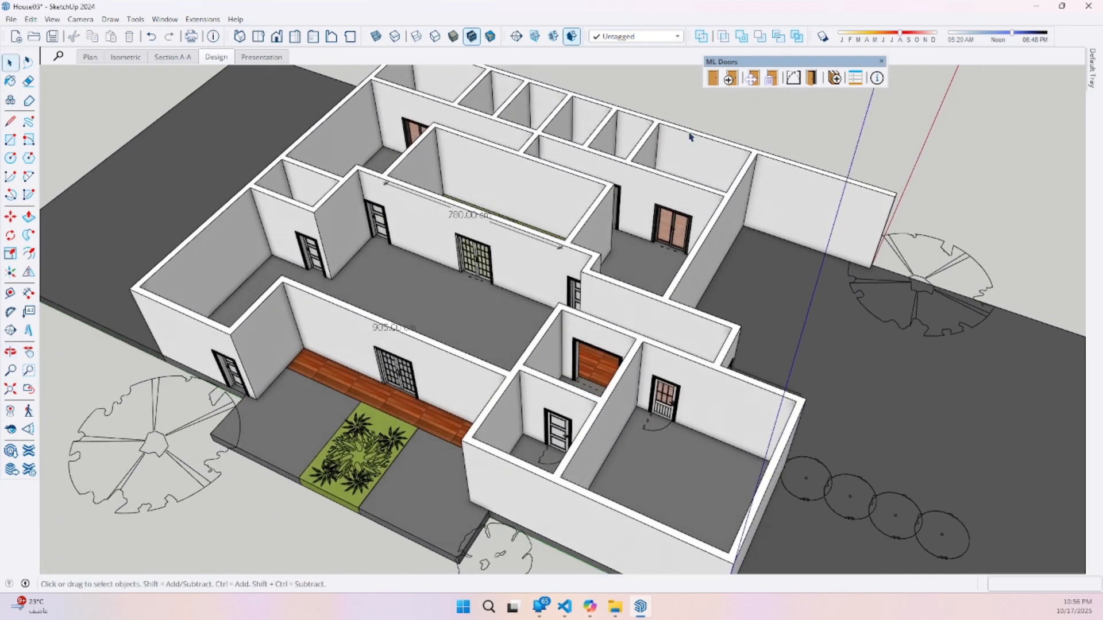
- Open the New Door settings to view the configuration and 3D preview, and close them without creating a door
left_click(713, 78)
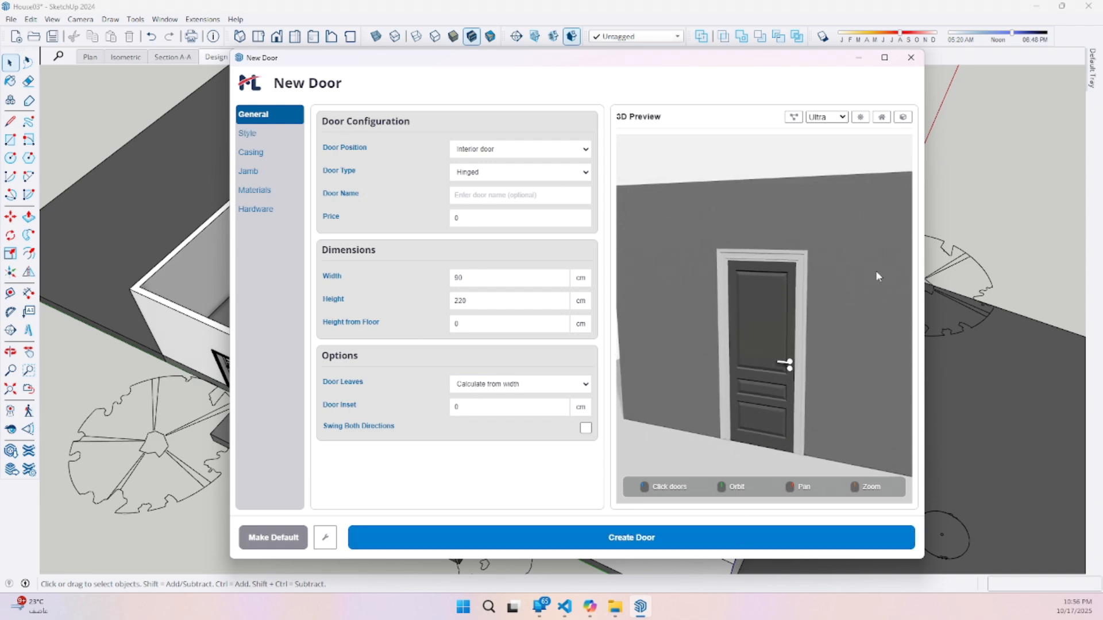
left_click(911, 58)
scroll(535, 197, "up", 5)
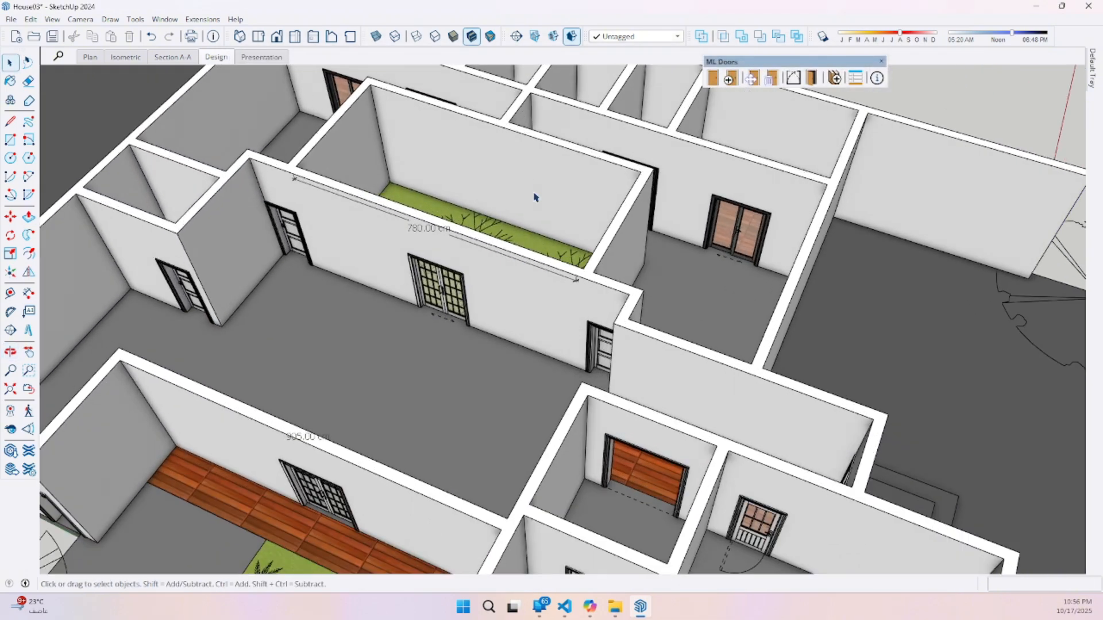
mouse_move(534, 197)
middle_mouse_down()
mouse_move(608, 180)
mouse_move(539, 214)
middle_mouse_up()
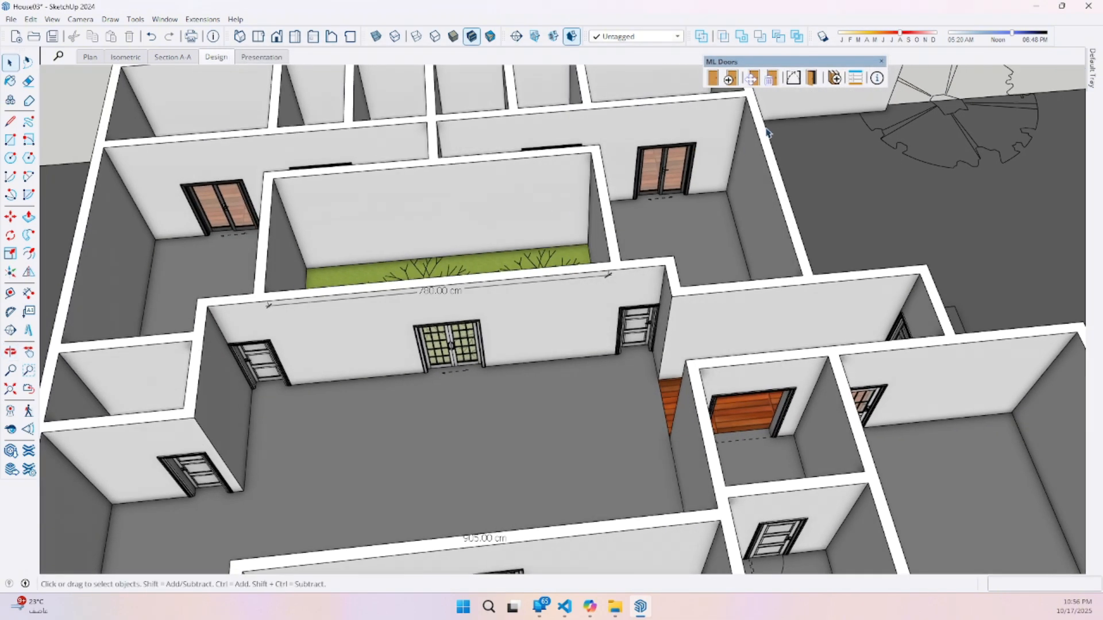
mouse_move(770, 89)
middle_mouse_down()
mouse_move(630, 234)
mouse_move(596, 232)
mouse_move(617, 218)
mouse_move(503, 239)
mouse_move(518, 247)
middle_mouse_up()
scroll(618, 218, "down", 5)
scroll(504, 239, "down", 4)
key("space")
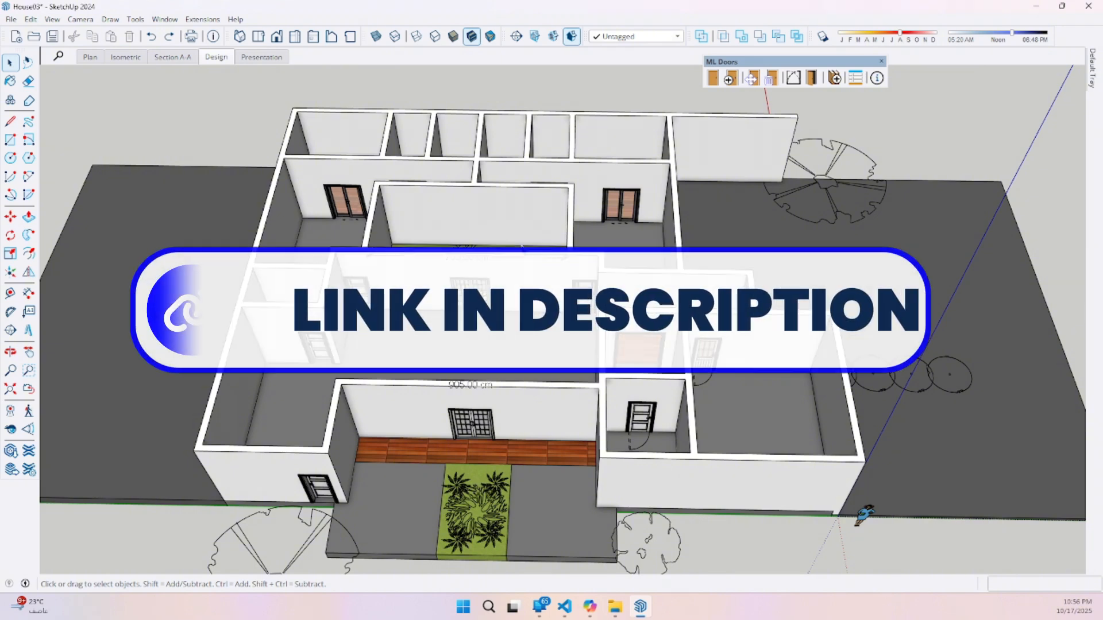
key("o")
left_click_drag(521, 241, 582, 224)
middle_click_drag(582, 224, 586, 218)
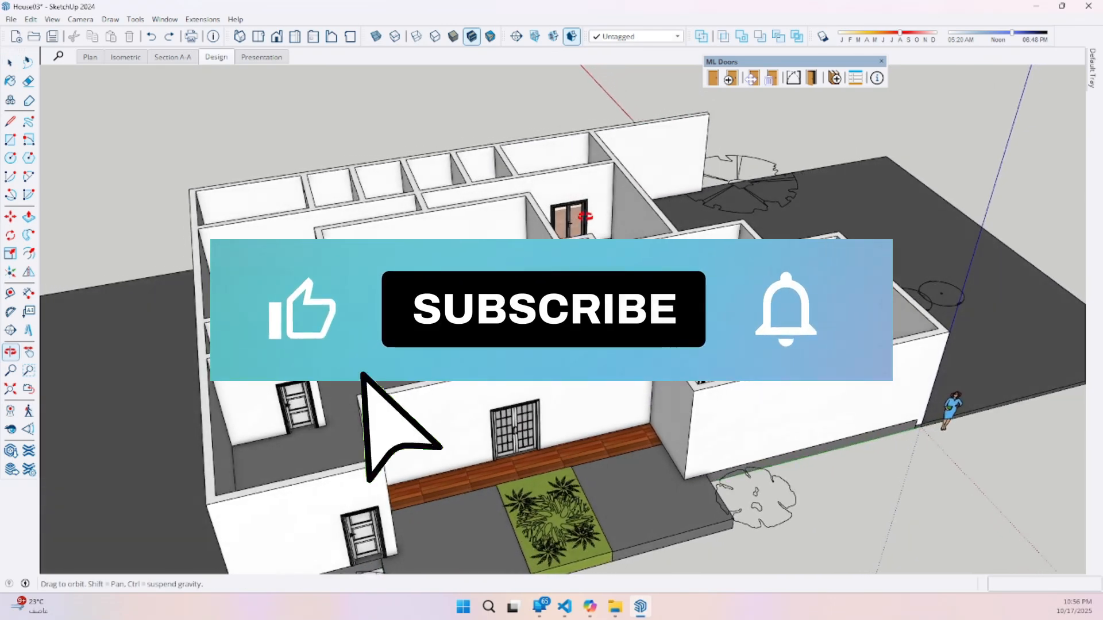
scroll(581, 225, "down", 1)
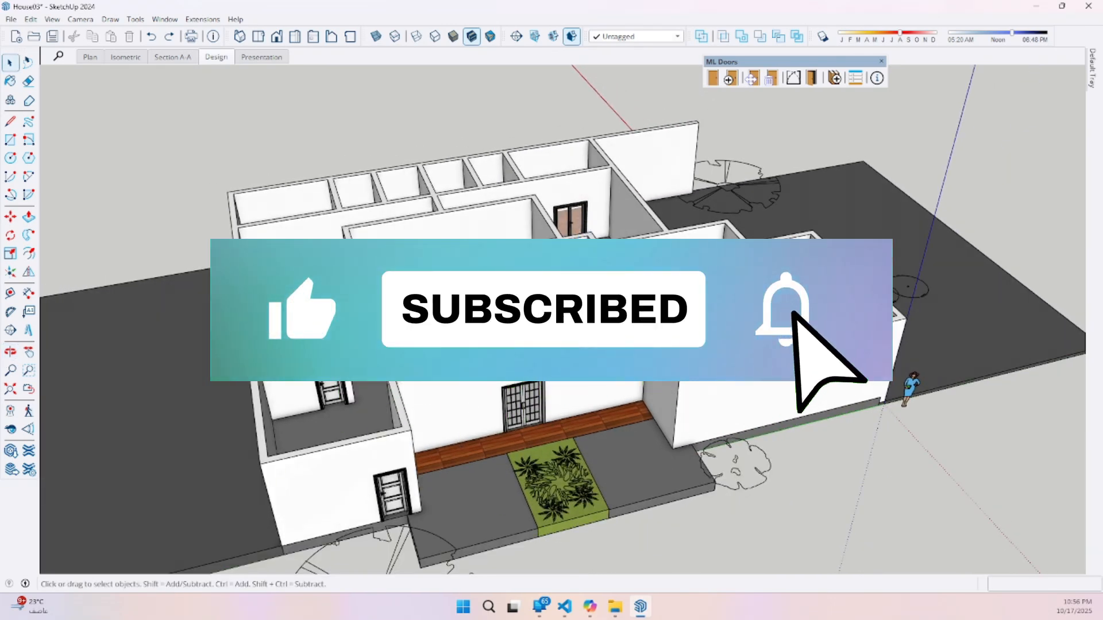